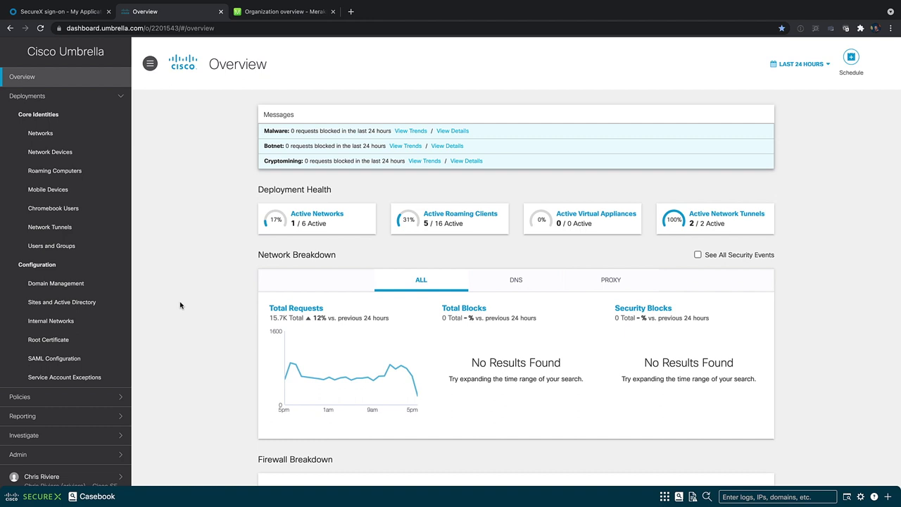
# - Show the Network Tunnels list with the Los Angeles and New York Meraki MX tunnels
pyautogui.click(86, 227)
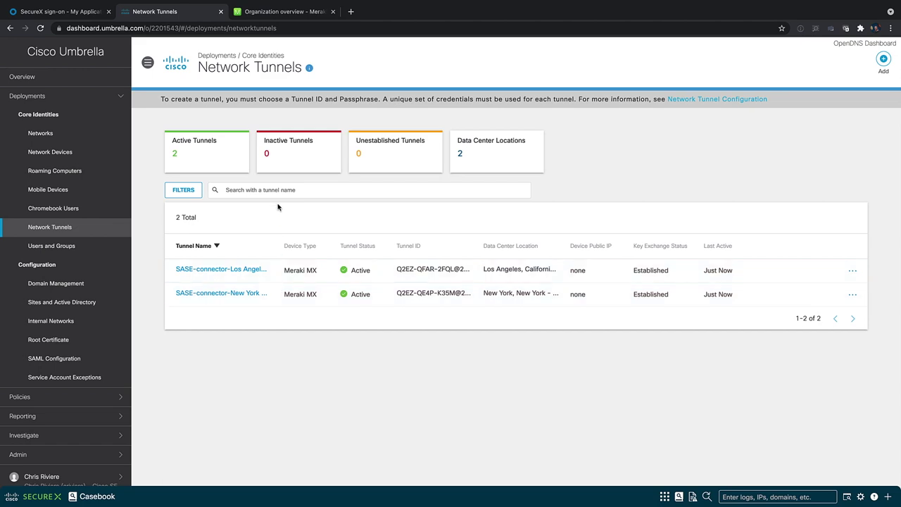
# - Switch to Meraki Dashboard and open the Organization Cloud On-Ramp configuration page
pyautogui.click(276, 13)
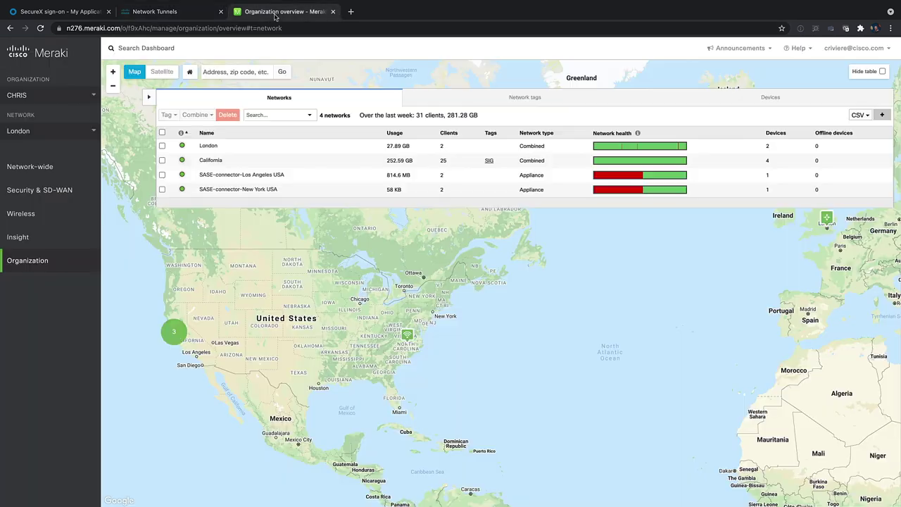
pyautogui.moveTo(86, 263)
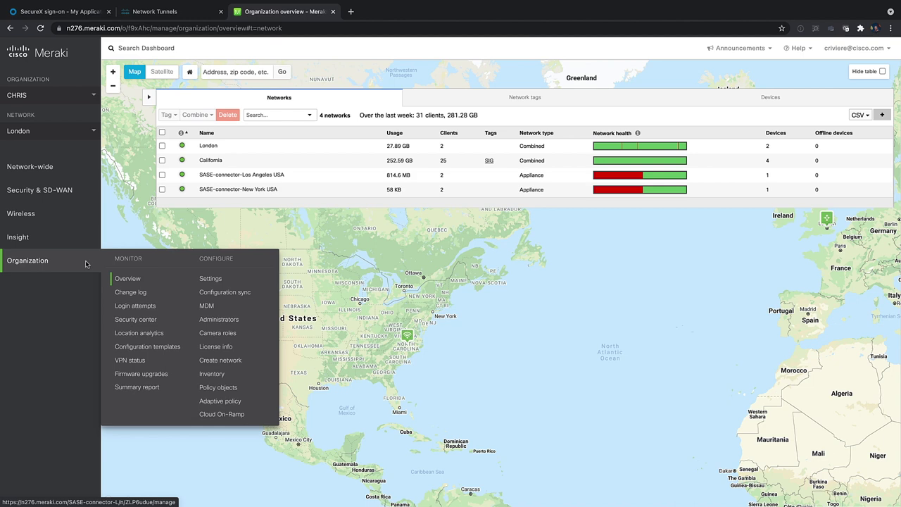
pyautogui.click(226, 416)
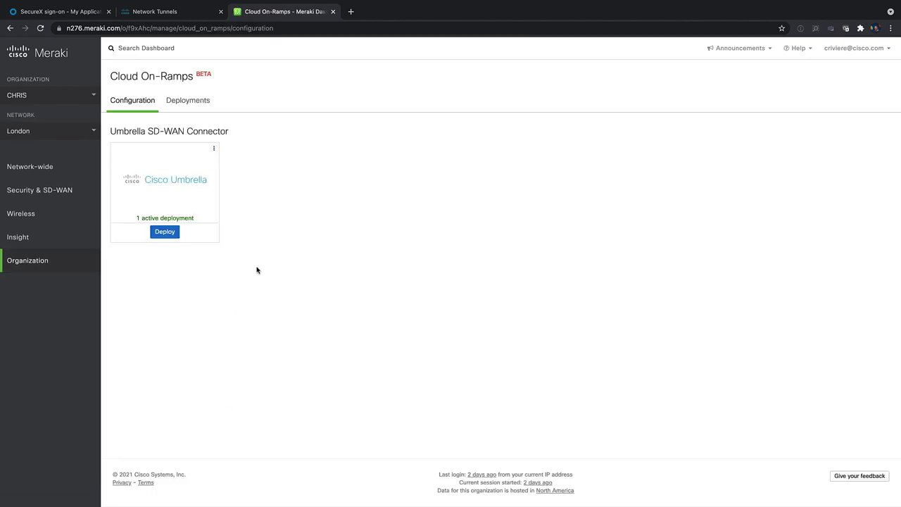
# - Review the Umbrella connector's API key settings and existing deployments without changes
pyautogui.click(214, 149)
pyautogui.click(199, 169)
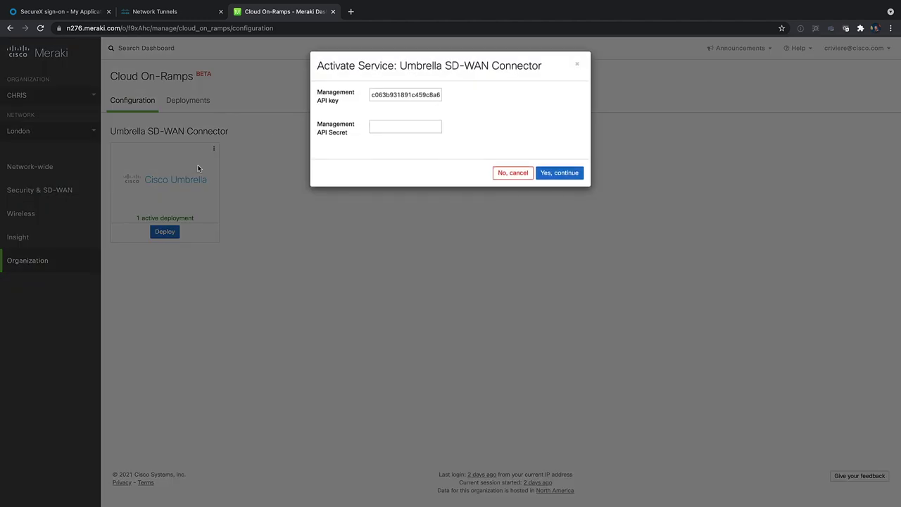
pyautogui.click(508, 176)
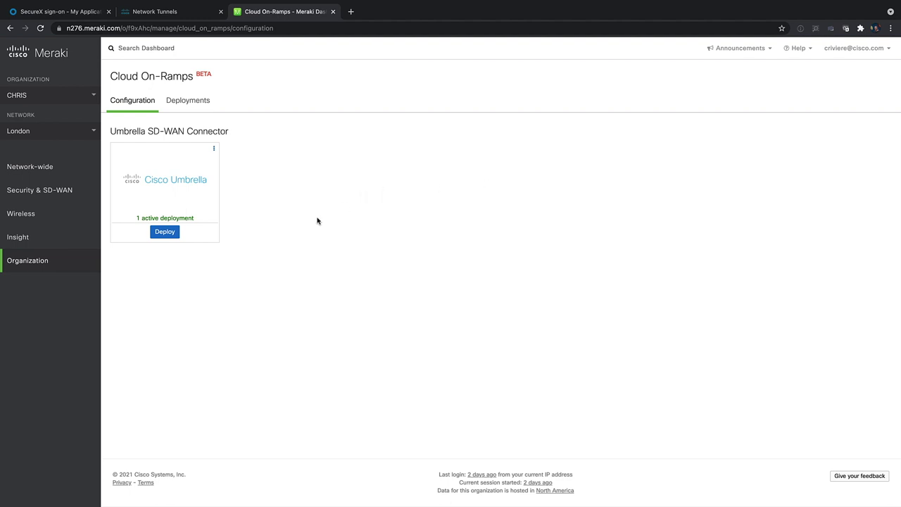
pyautogui.click(192, 109)
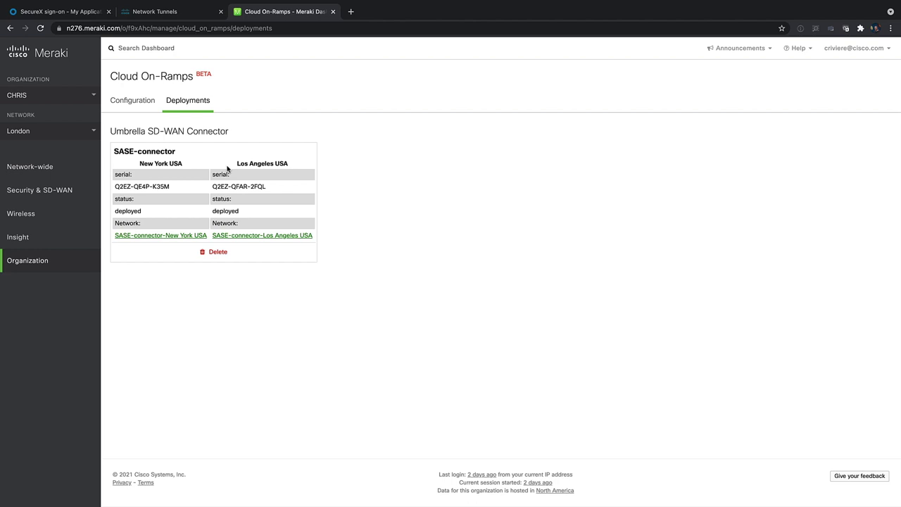
pyautogui.click(150, 109)
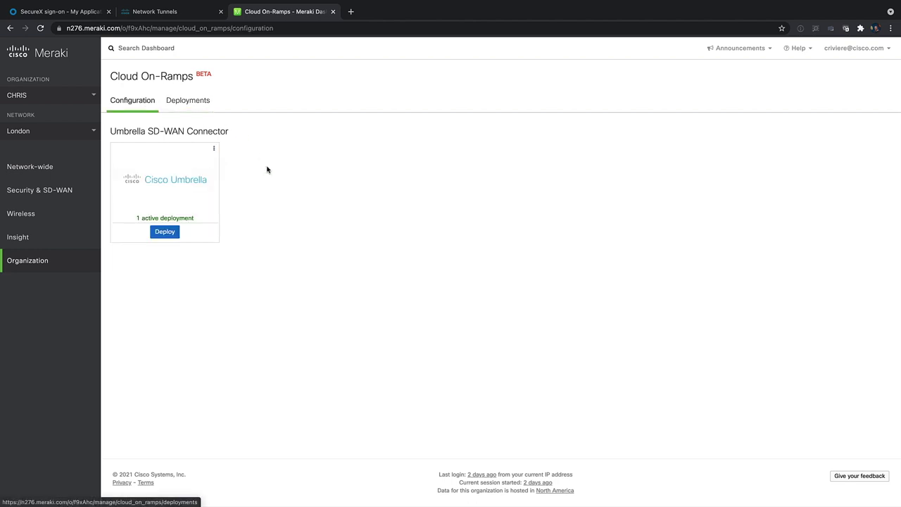
# - Deploy a 'SASE-connector' network with London UK primary and Paris France secondary datacenters
pyautogui.click(172, 236)
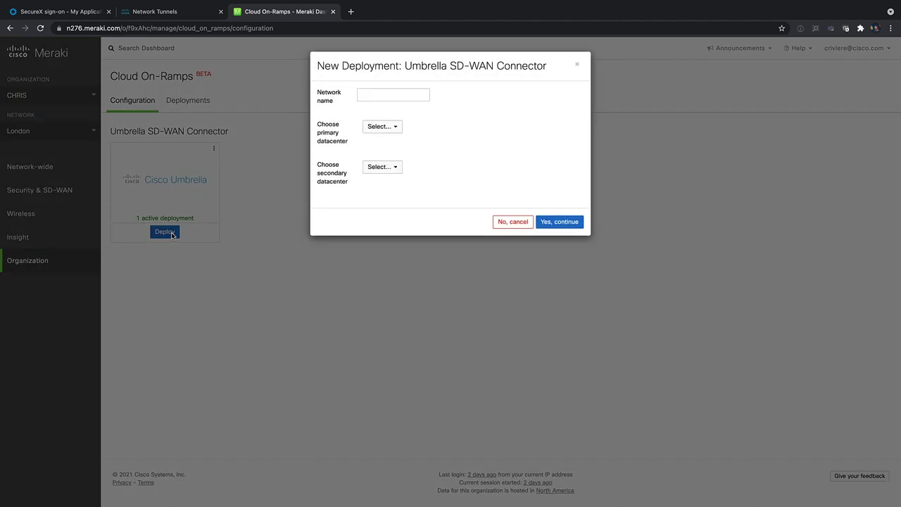
pyautogui.click(376, 98)
pyautogui.write('SASE-connector')
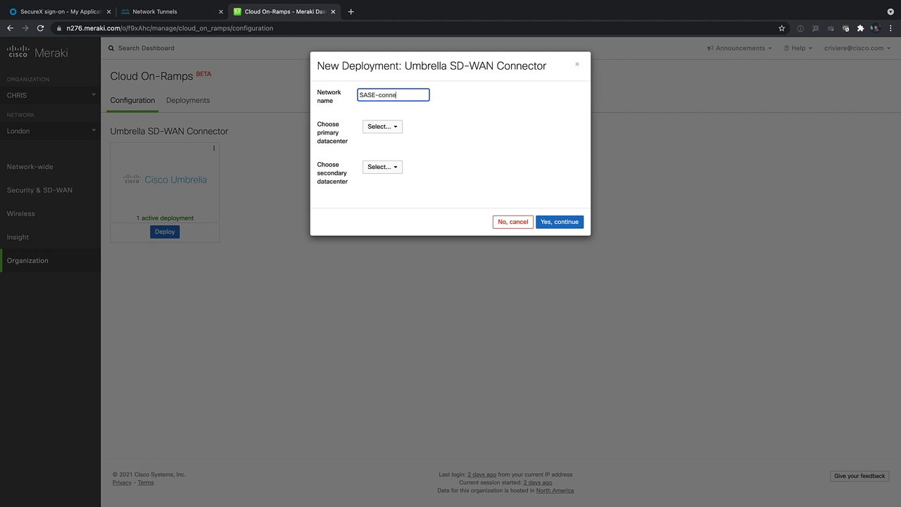
pyautogui.click(396, 132)
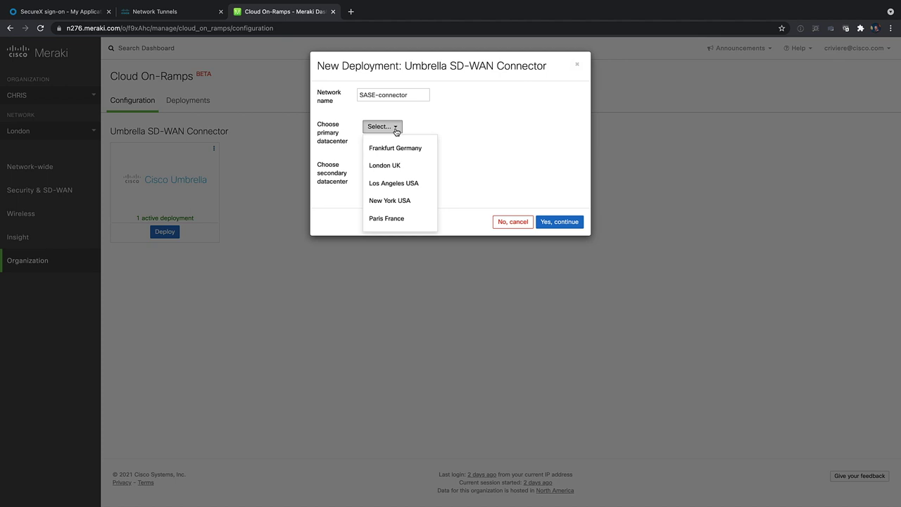
pyautogui.click(396, 167)
pyautogui.click(394, 169)
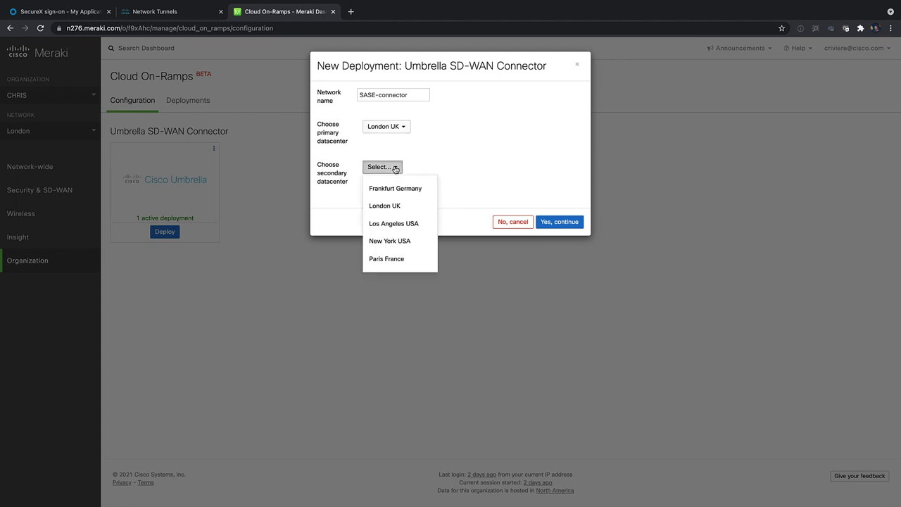
pyautogui.click(398, 258)
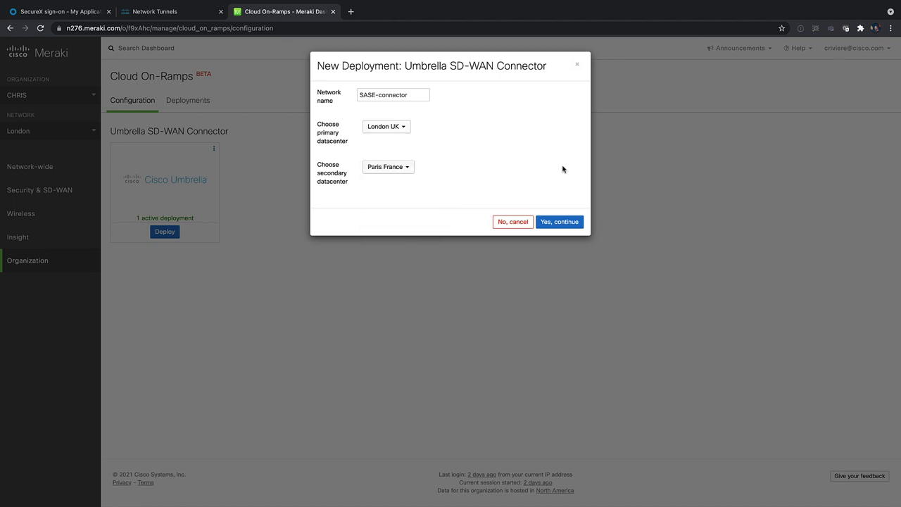
pyautogui.click(570, 223)
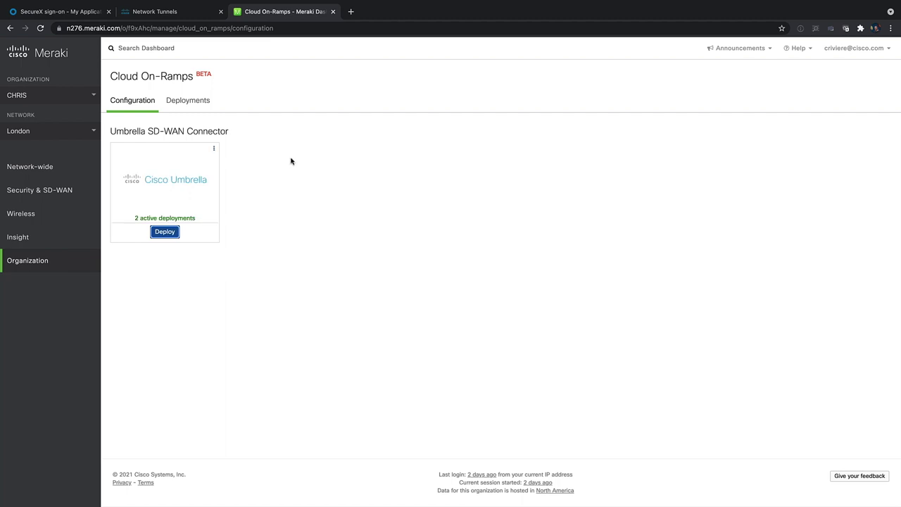
pyautogui.click(187, 103)
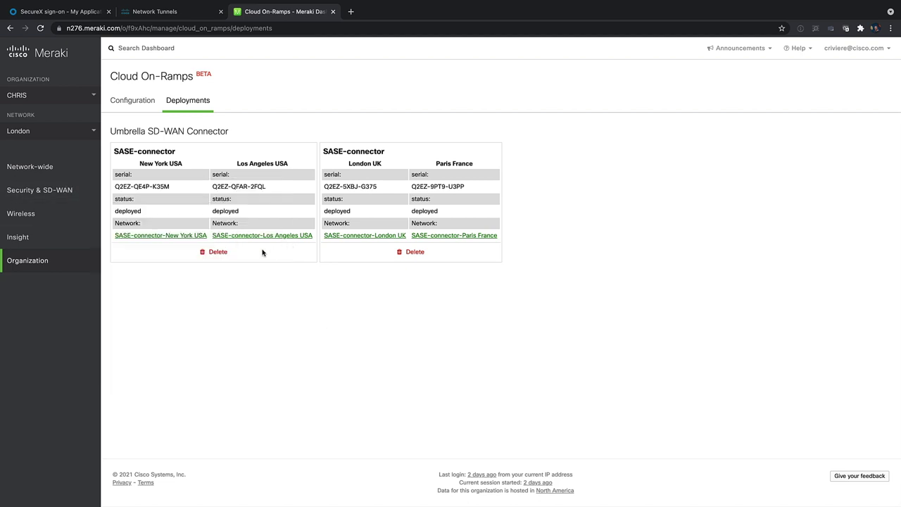
# - Set the London network's site-to-site VPN mode to Spoke
pyautogui.moveTo(59, 192)
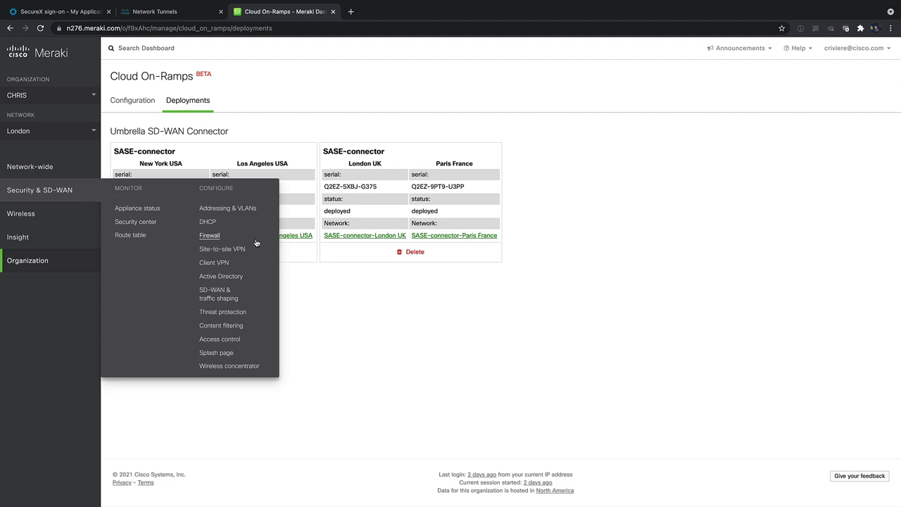
pyautogui.click(236, 249)
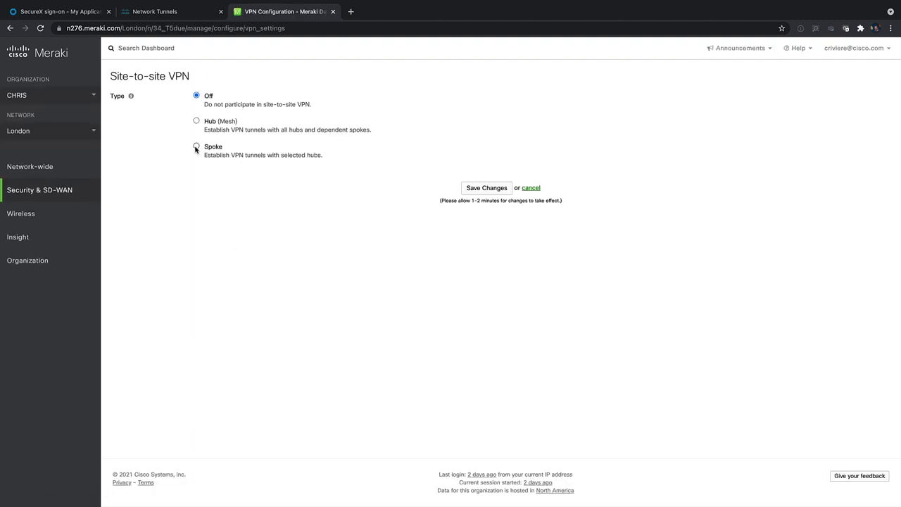
pyautogui.click(196, 147)
pyautogui.scroll(-1, 169, 228)
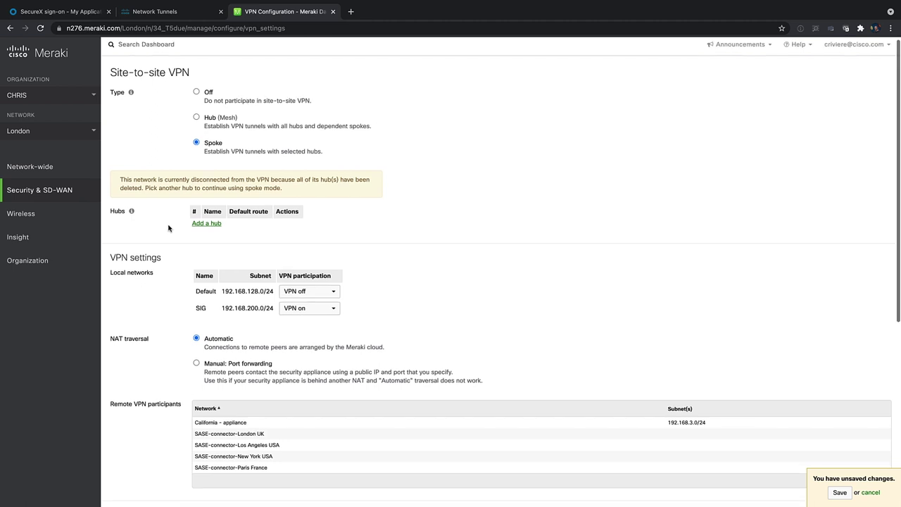
# - Add hubs SASE-connector-London UK and SASE-connector-Paris France, then save
pyautogui.click(212, 223)
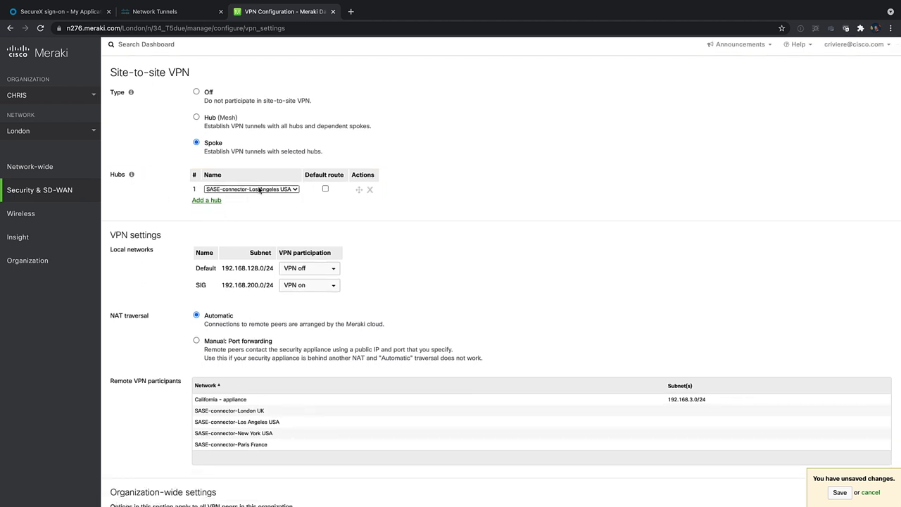
pyautogui.click(260, 190)
pyautogui.click(231, 212)
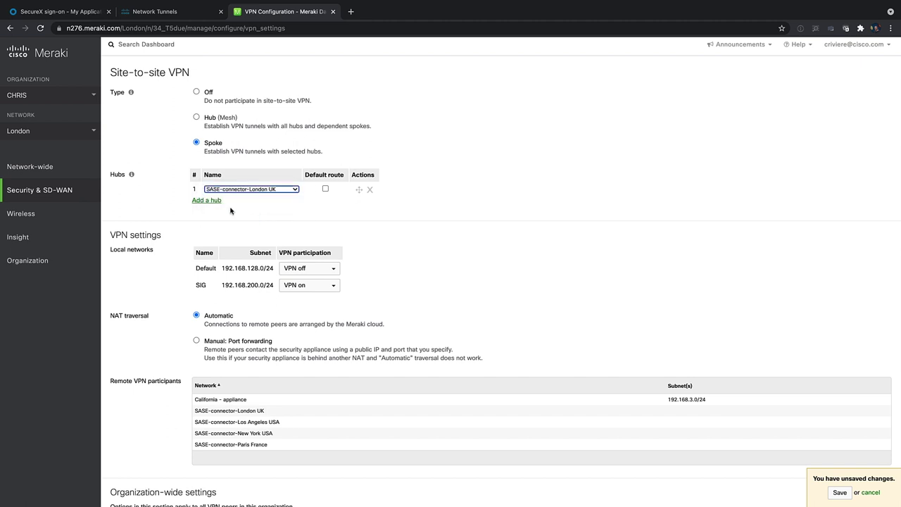
pyautogui.click(211, 201)
pyautogui.click(239, 203)
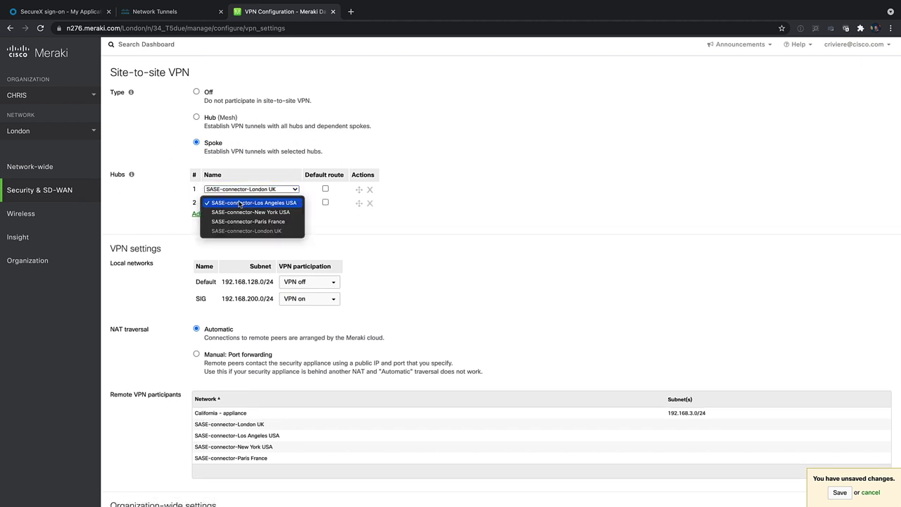
pyautogui.click(248, 221)
pyautogui.scroll(-1, 478, 264)
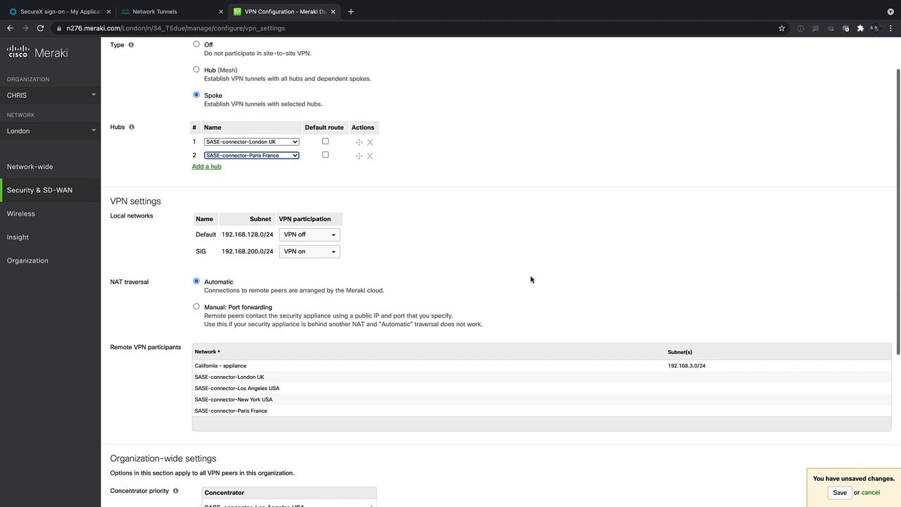
pyautogui.click(839, 493)
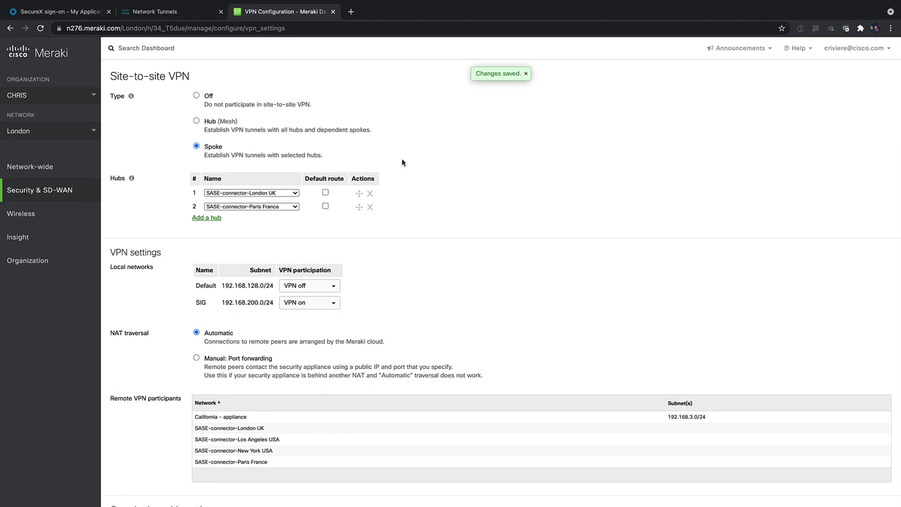
# - Return to Umbrella's Network Tunnels, collapse Deployments and expand Policies in the sidebar
pyautogui.click(157, 14)
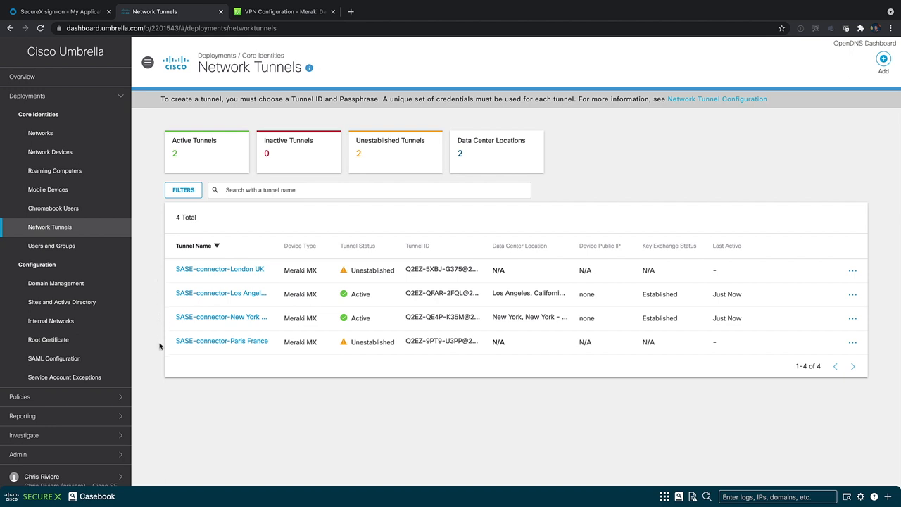
pyautogui.click(114, 97)
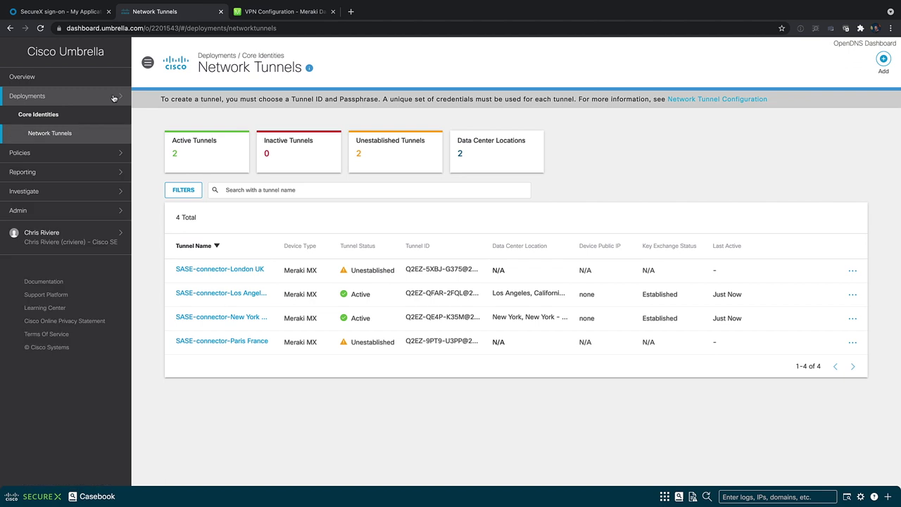
pyautogui.click(120, 153)
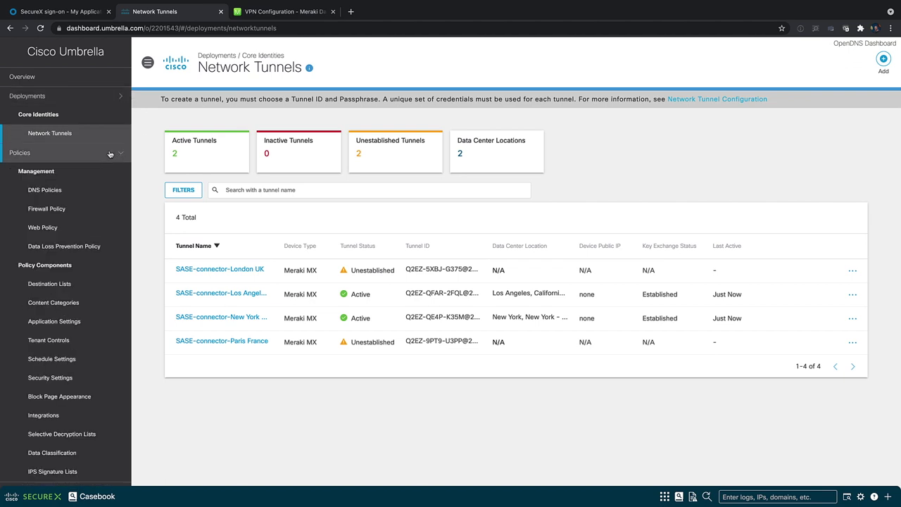
# - Look at the Data Loss Prevention Policy page, then go to Web Policy
pyautogui.click(91, 248)
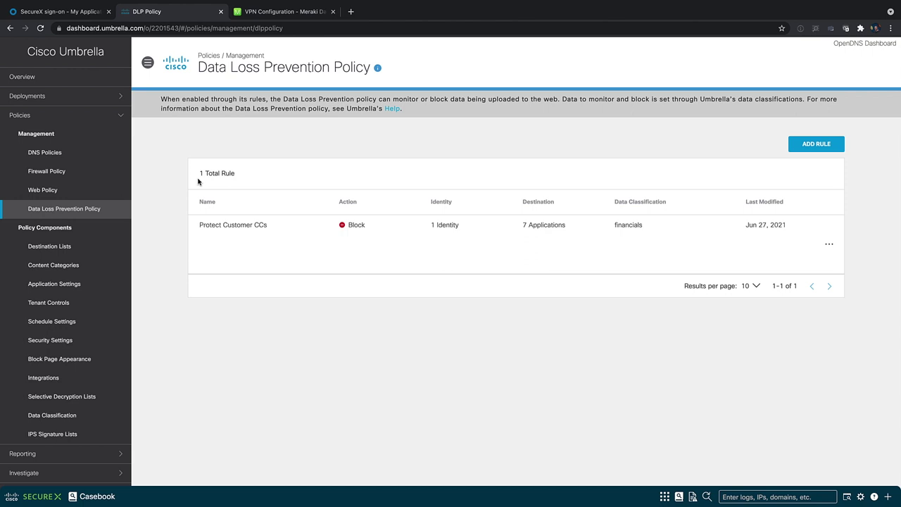
pyautogui.click(55, 190)
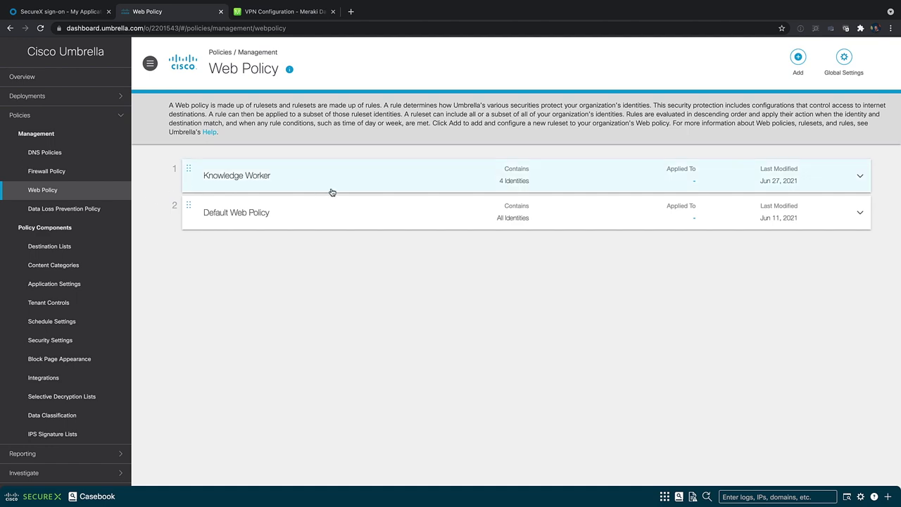
# - Expand Knowledge Worker and confirm its four identities are the SASE-connector tunnels, without changes
pyautogui.click(331, 191)
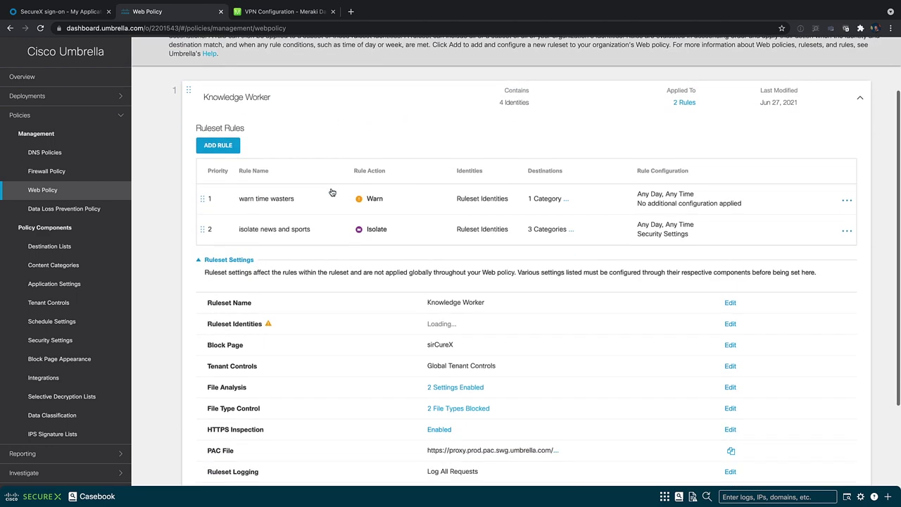
pyautogui.scroll(-2, 332, 193)
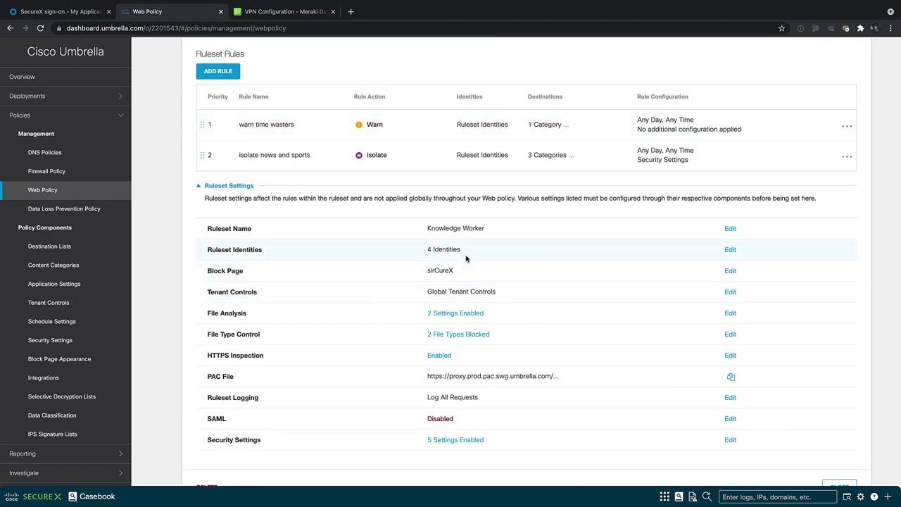
pyautogui.click(730, 250)
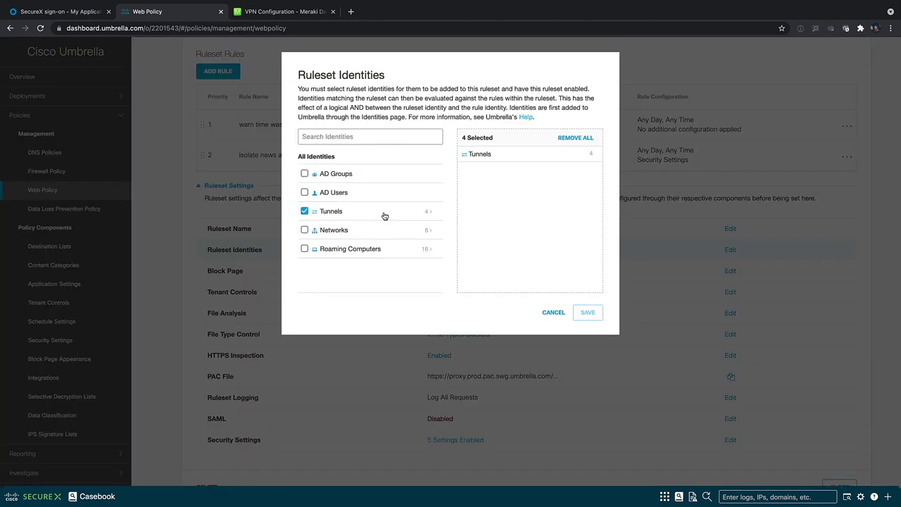
pyautogui.click(426, 214)
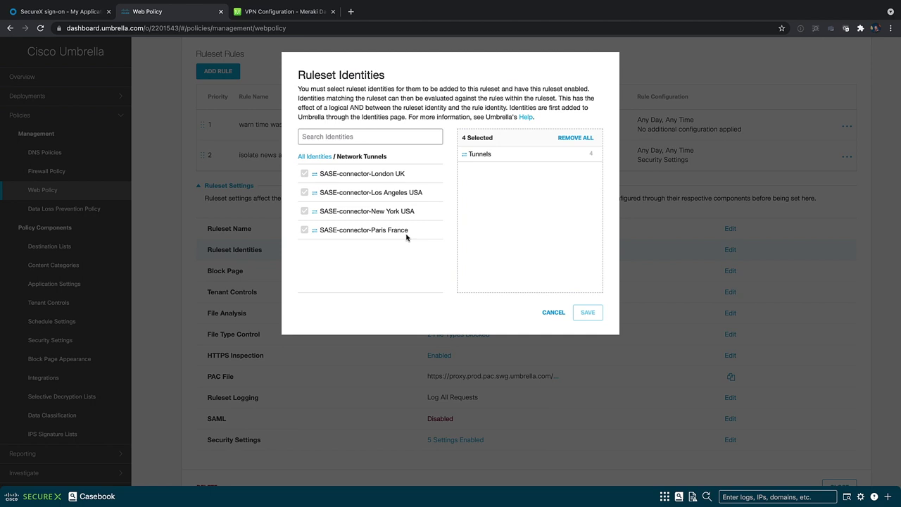
pyautogui.click(552, 318)
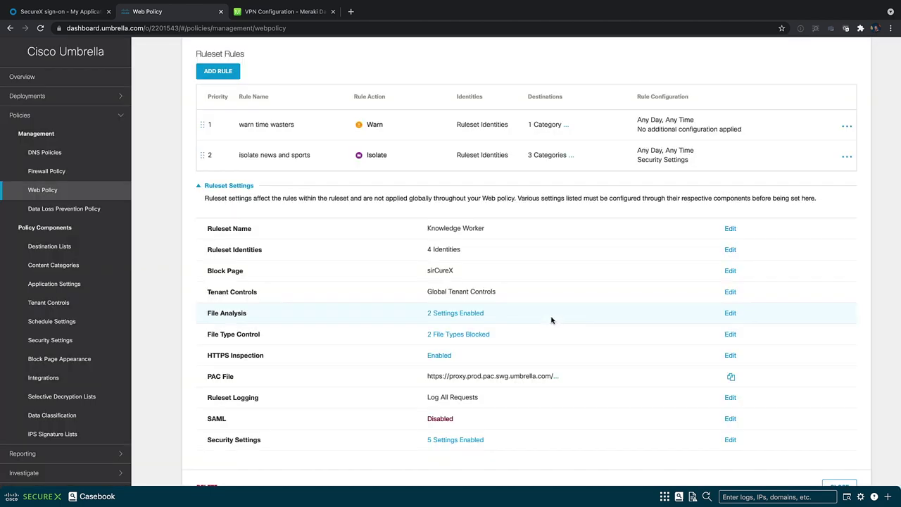
pyautogui.scroll(-1, 552, 319)
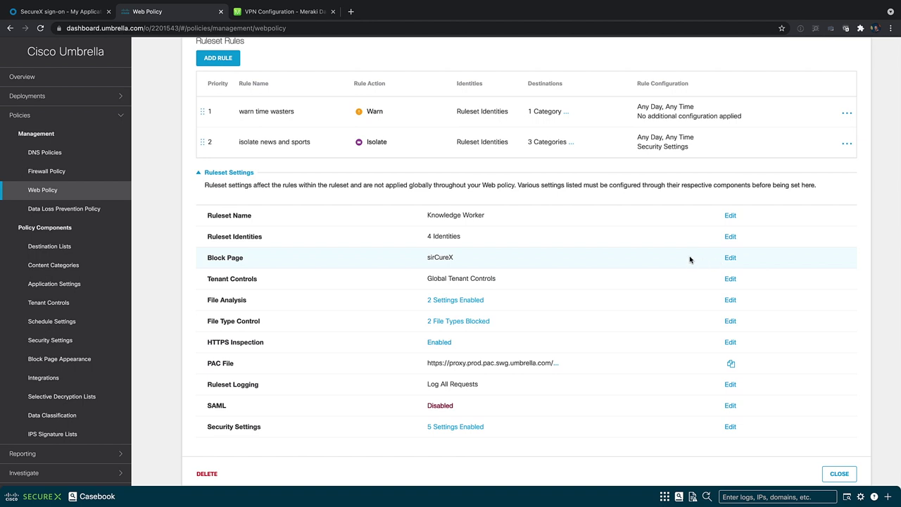
pyautogui.scroll(-1, 690, 258)
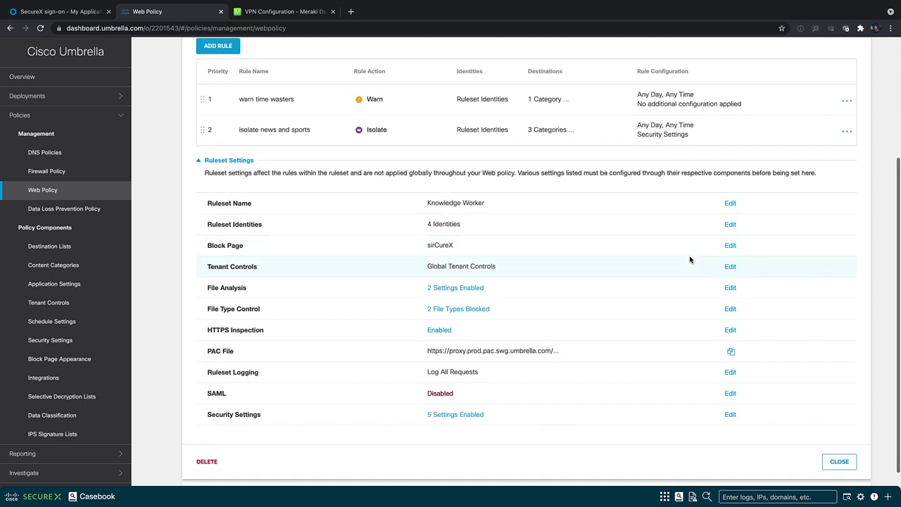
pyautogui.click(730, 288)
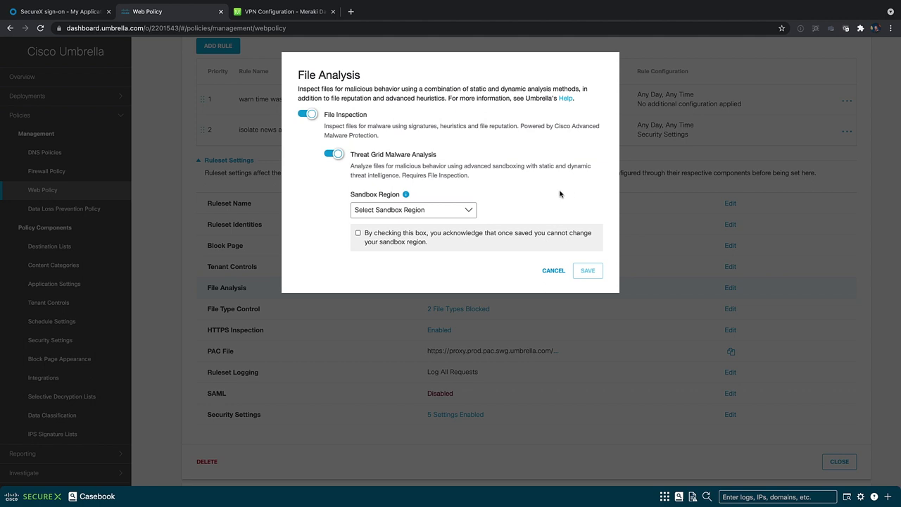
pyautogui.click(553, 273)
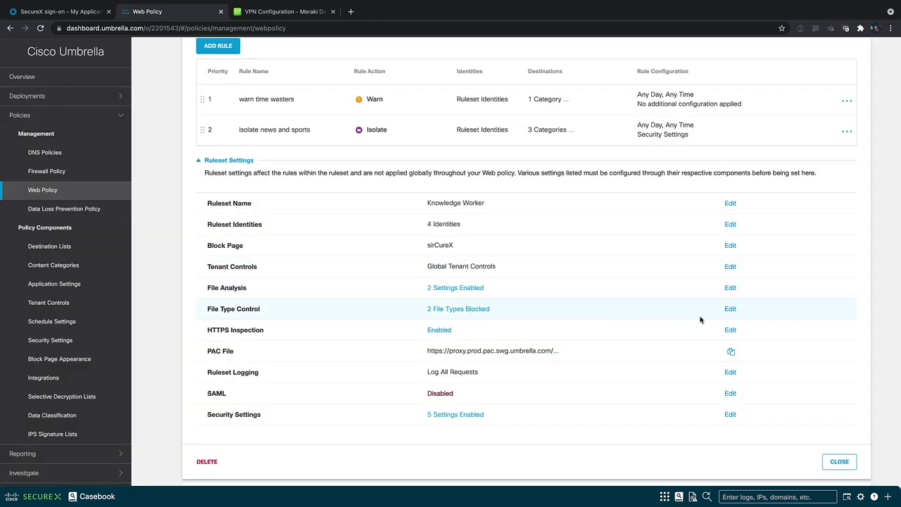
pyautogui.click(731, 312)
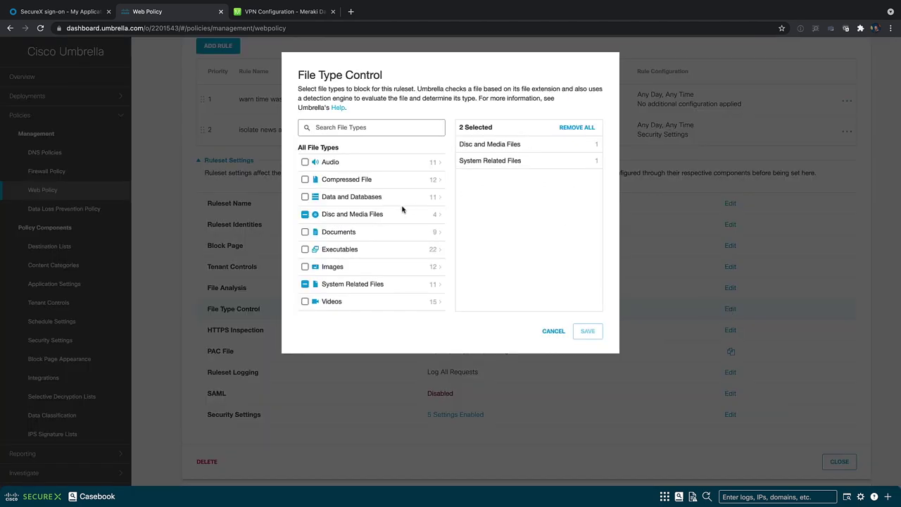
pyautogui.scroll(-1, 402, 209)
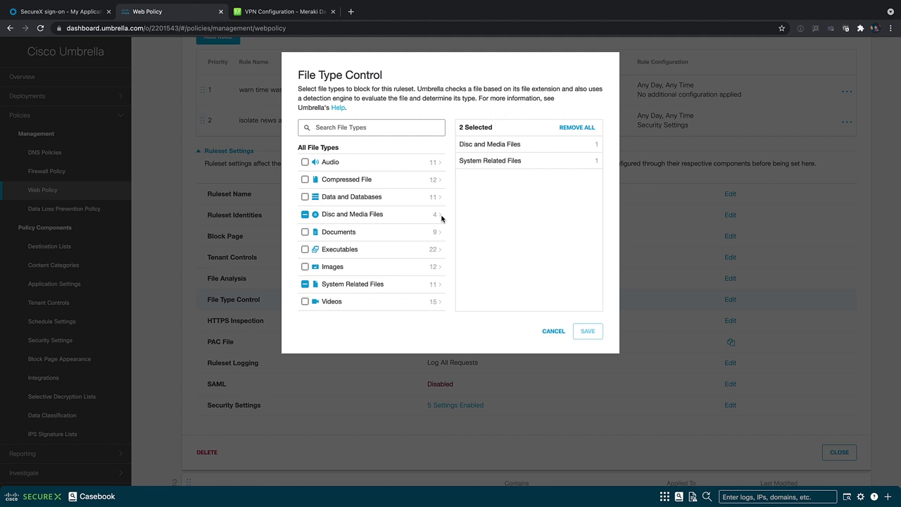
pyautogui.click(437, 219)
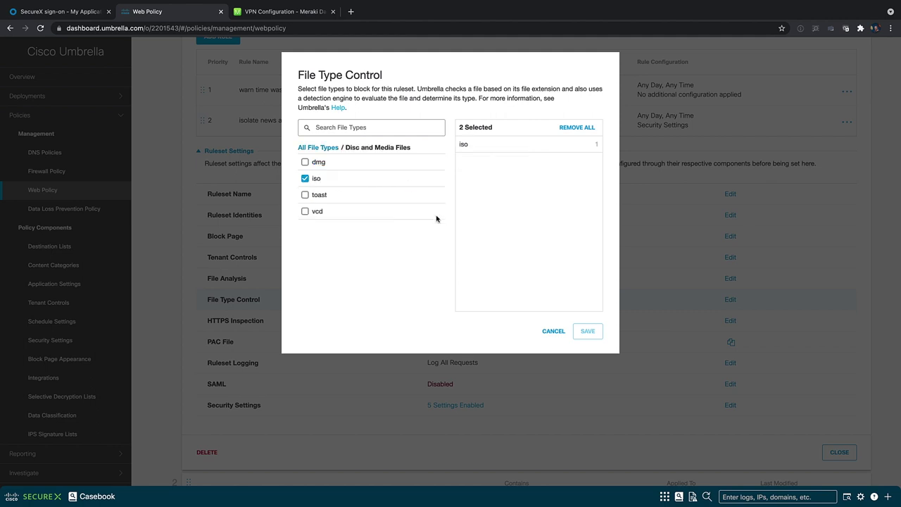
pyautogui.click(330, 152)
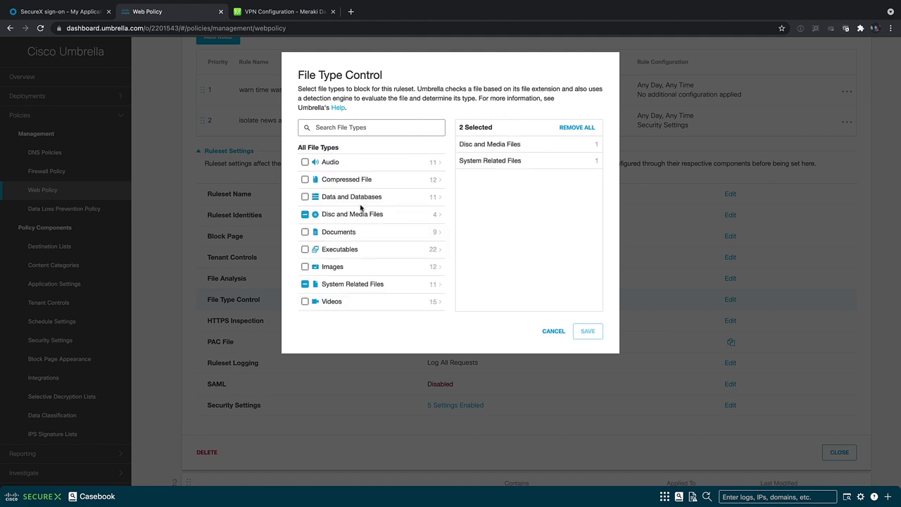
pyautogui.click(435, 286)
pyautogui.scroll(-1, 406, 275)
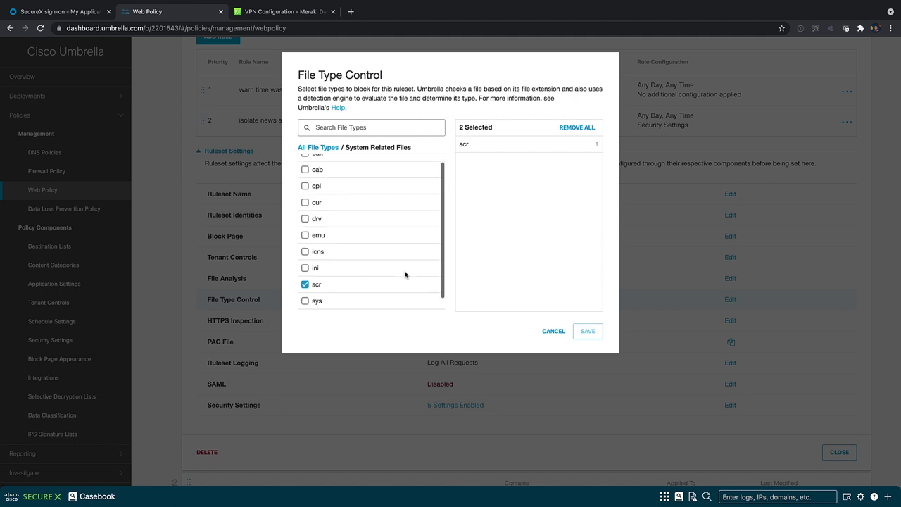
pyautogui.click(554, 332)
pyautogui.scroll(-1, 563, 335)
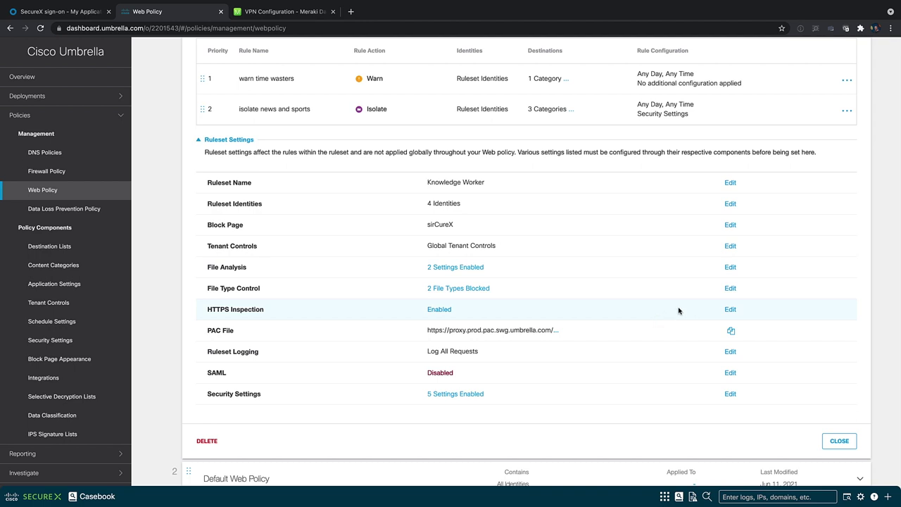
pyautogui.click(730, 394)
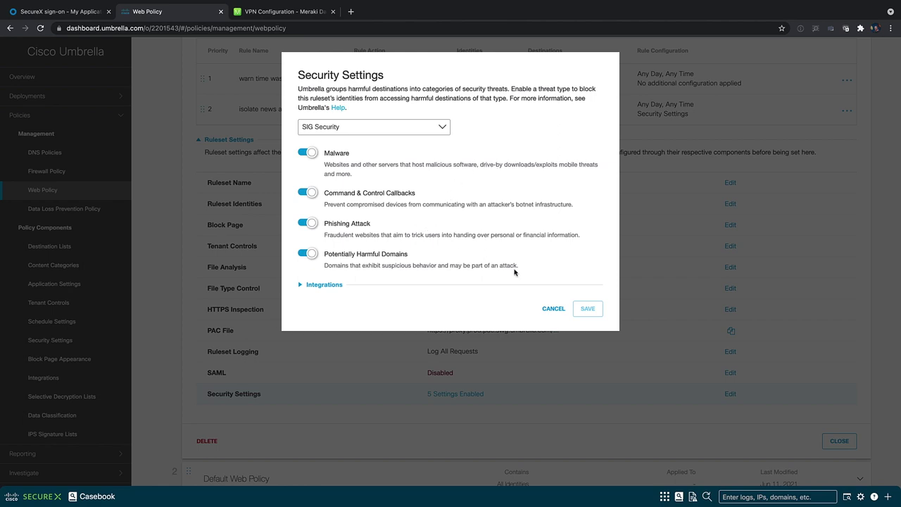
pyautogui.click(554, 311)
pyautogui.scroll(2, 594, 302)
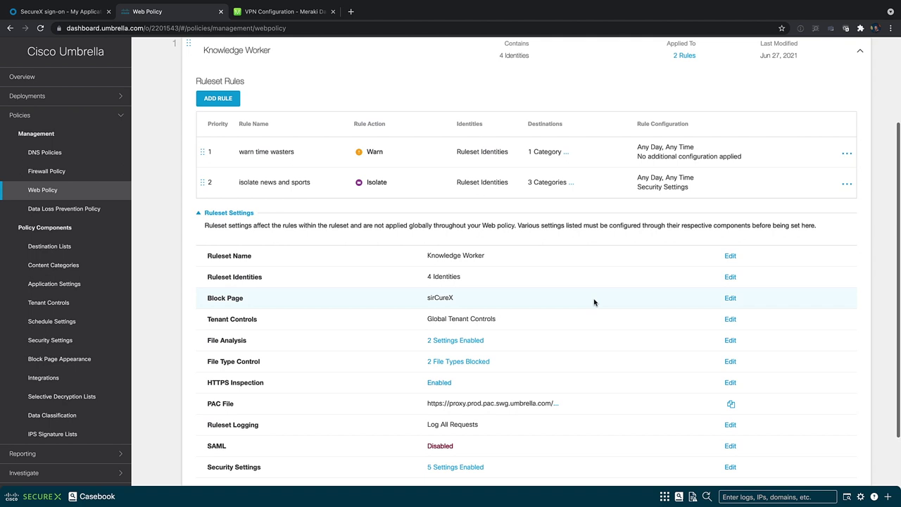
pyautogui.scroll(1, 594, 302)
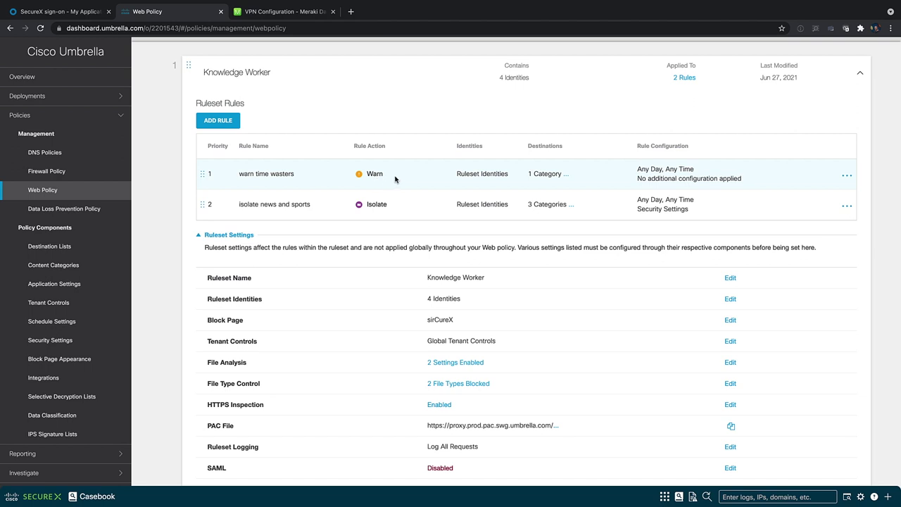
pyautogui.moveTo(567, 176)
pyautogui.moveTo(572, 206)
pyautogui.scroll(-1, 565, 224)
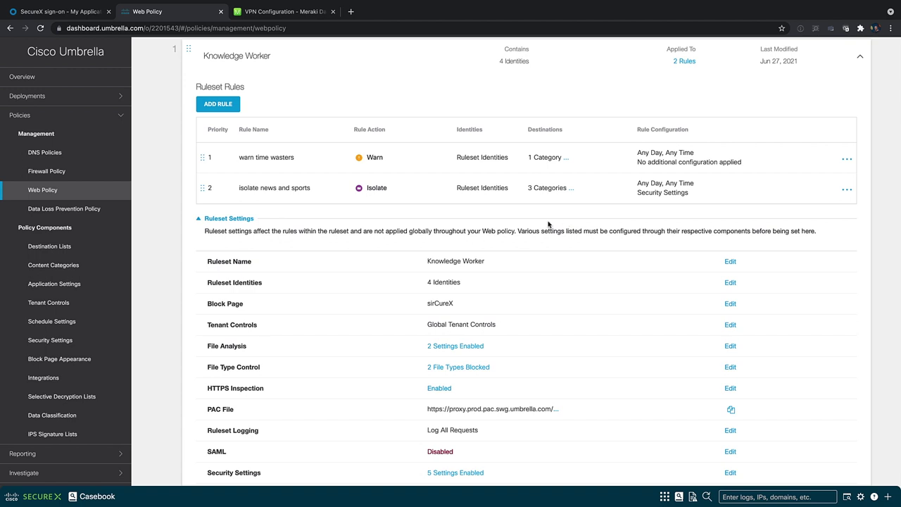
# - Reopen Deployments > Network Tunnels to confirm all four tunnels have key exchange established
pyautogui.click(69, 97)
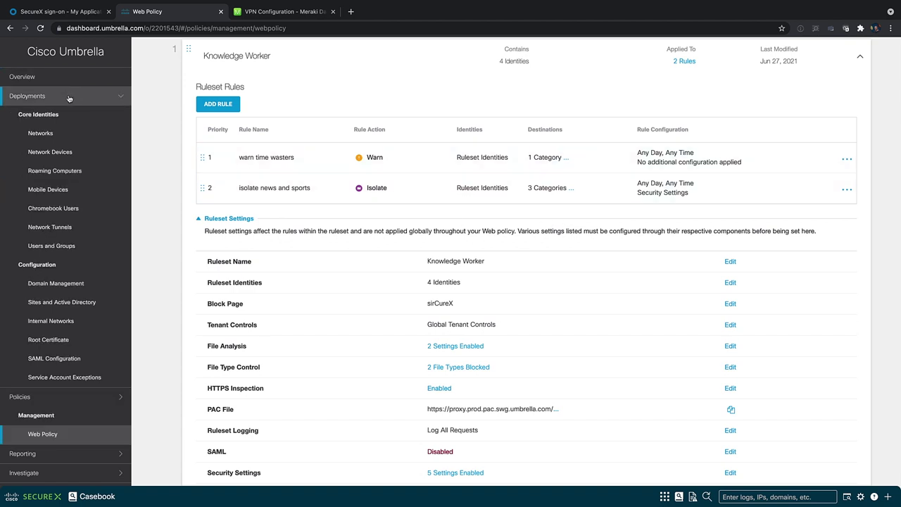
pyautogui.click(78, 229)
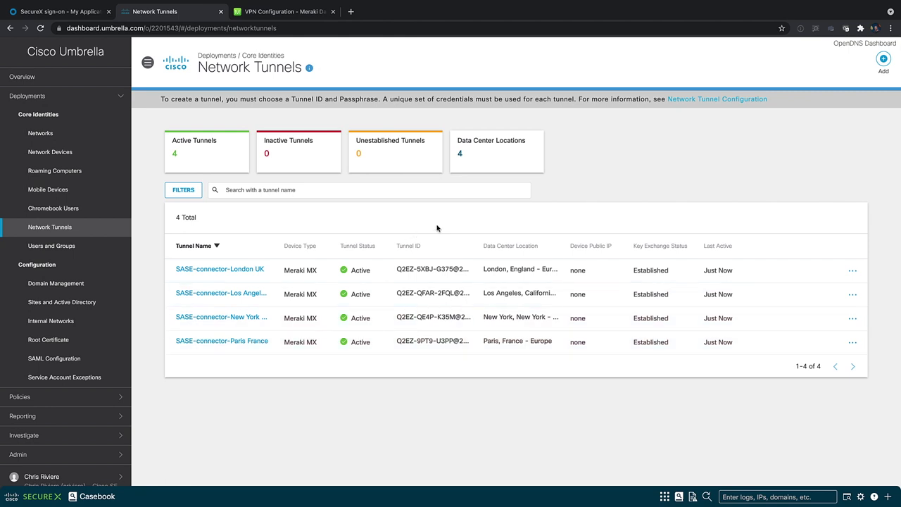
# - Load ifconfig.co in a new tab to check the current public IP
pyautogui.click(351, 12)
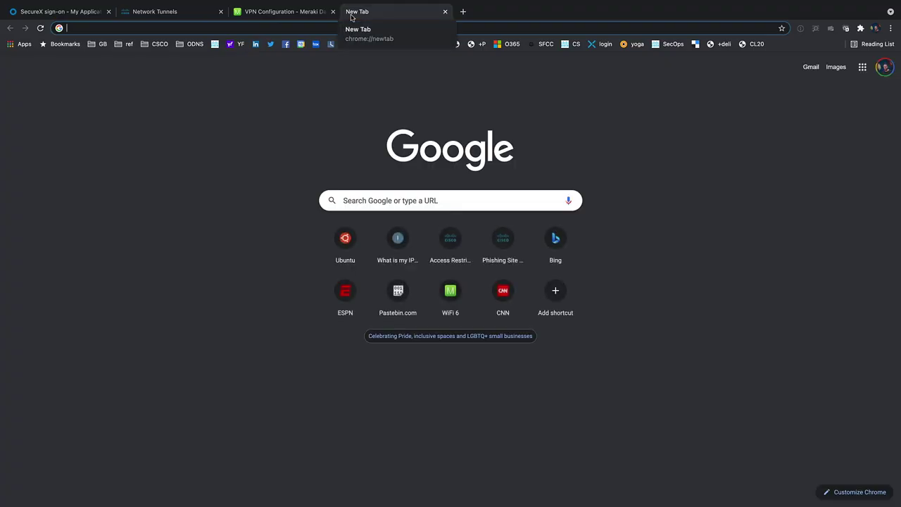
pyautogui.write('ifconfig.co')
pyautogui.press('Return')
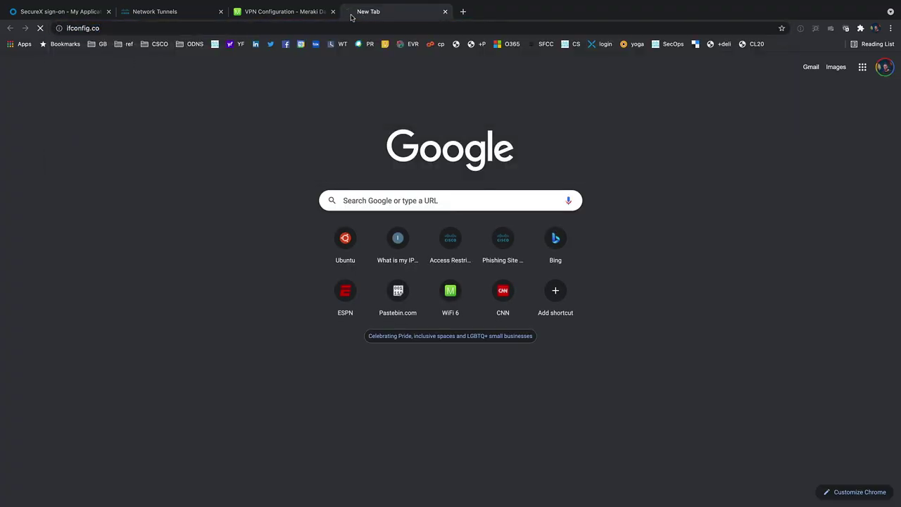
pyautogui.scroll(-1, 173, 225)
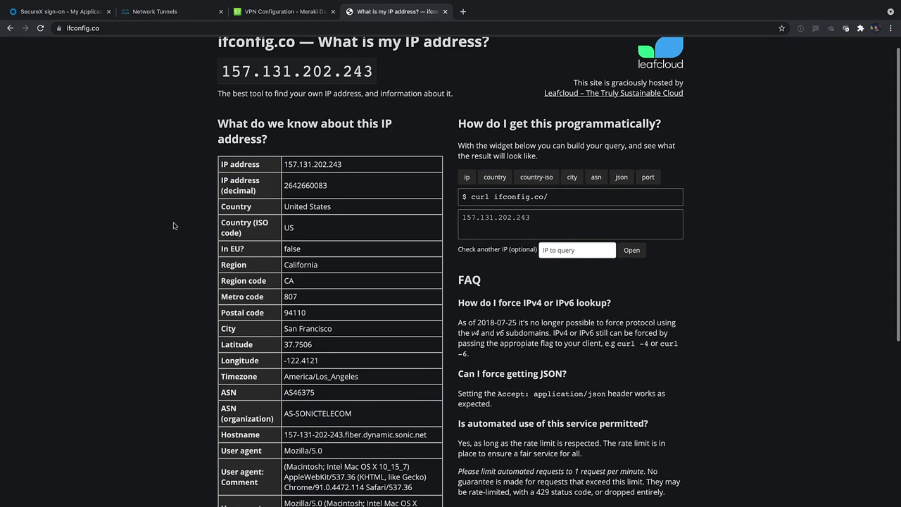
pyautogui.scroll(1, 173, 225)
pyautogui.scroll(-2, 218, 132)
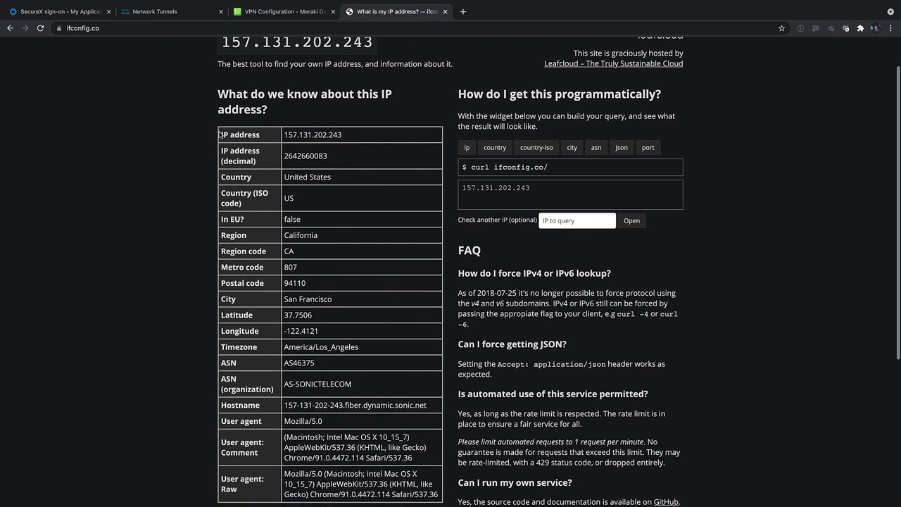
pyautogui.scroll(-1, 242, 348)
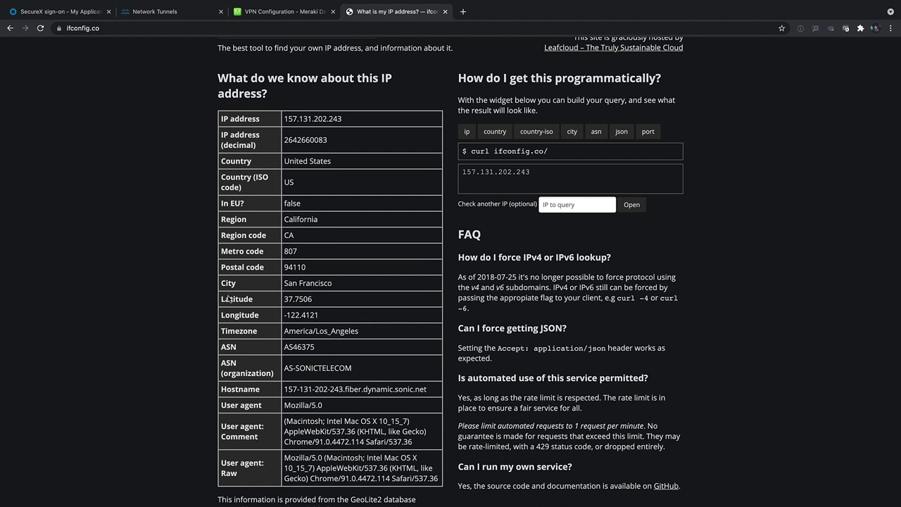
# - Join the sig-time Wi-Fi and reload, showing IP 146.112.46.70 owned by OPENDNS
pyautogui.click(813, 7)
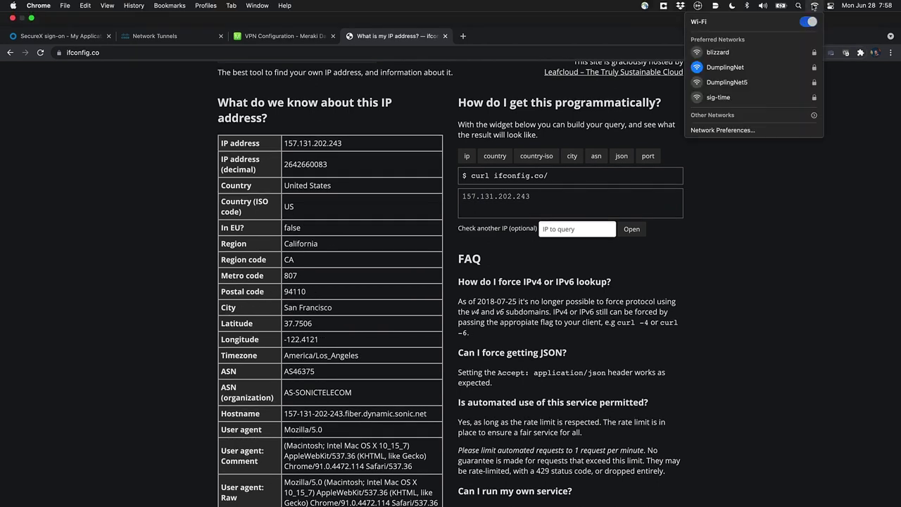
pyautogui.click(747, 129)
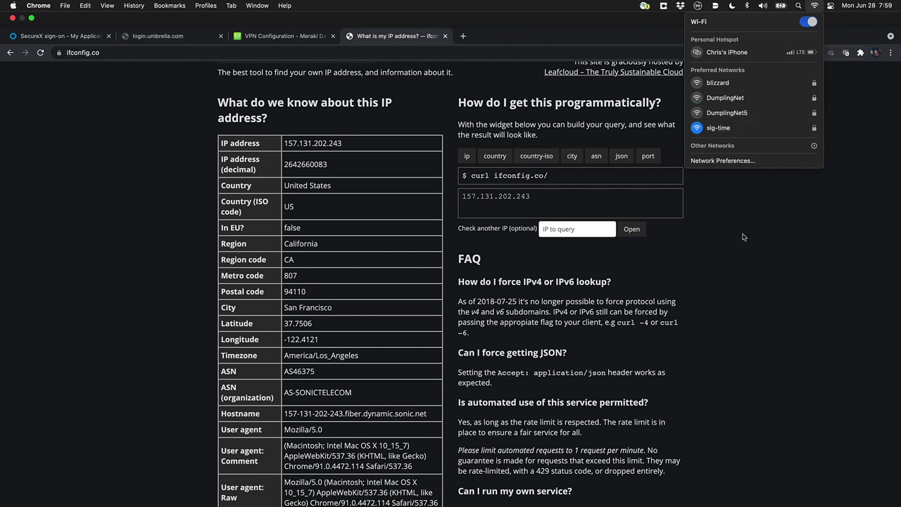
pyautogui.press('Escape')
pyautogui.press('ctrl+super+f')
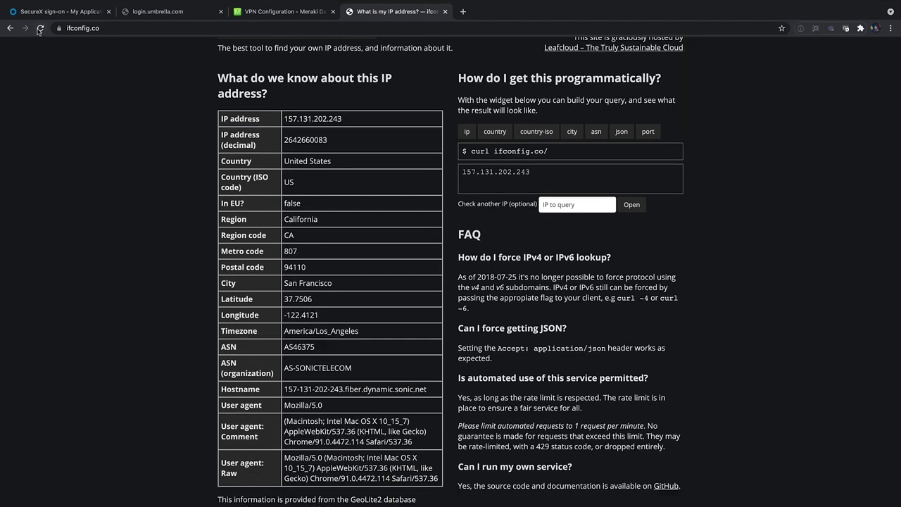
pyautogui.press('super+r')
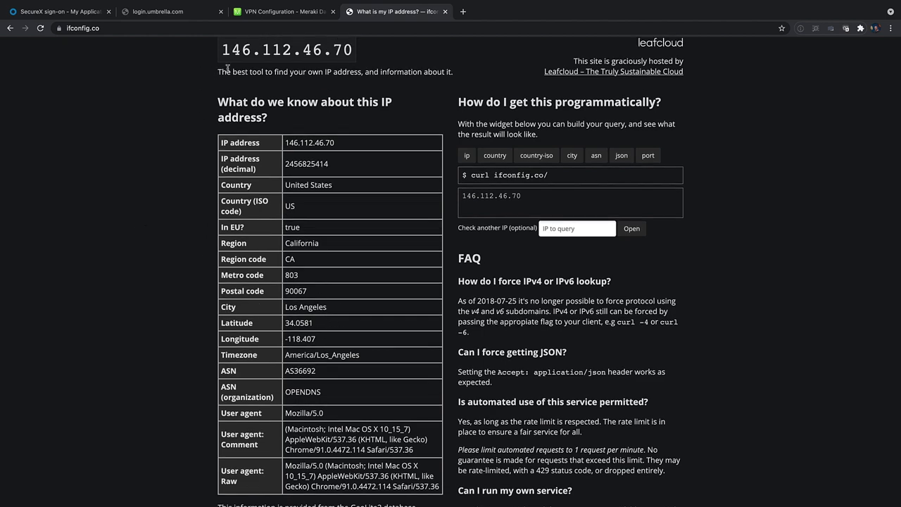
# - Visit ubuntu.org to confirm the phishing block page, then start entering 'ubuntu' again
pyautogui.click(190, 30)
pyautogui.write('ubuntu')
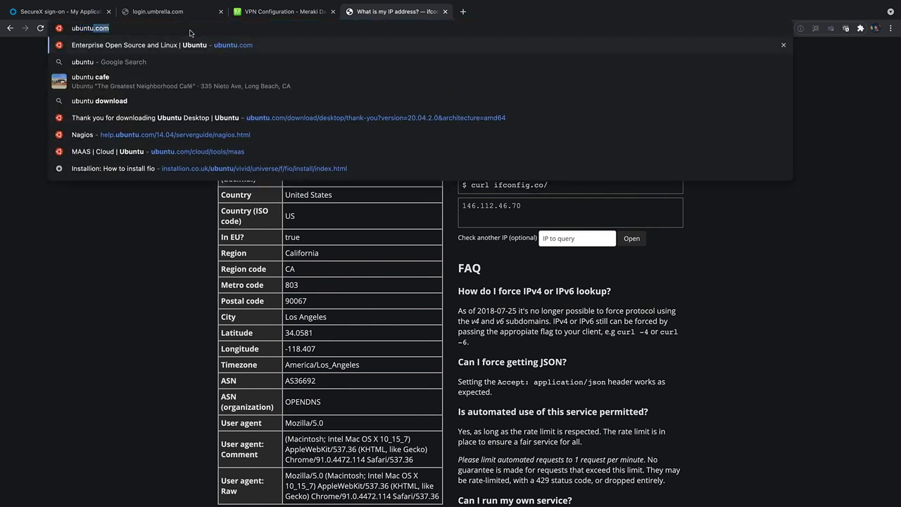
pyautogui.write('.org')
pyautogui.press('Return')
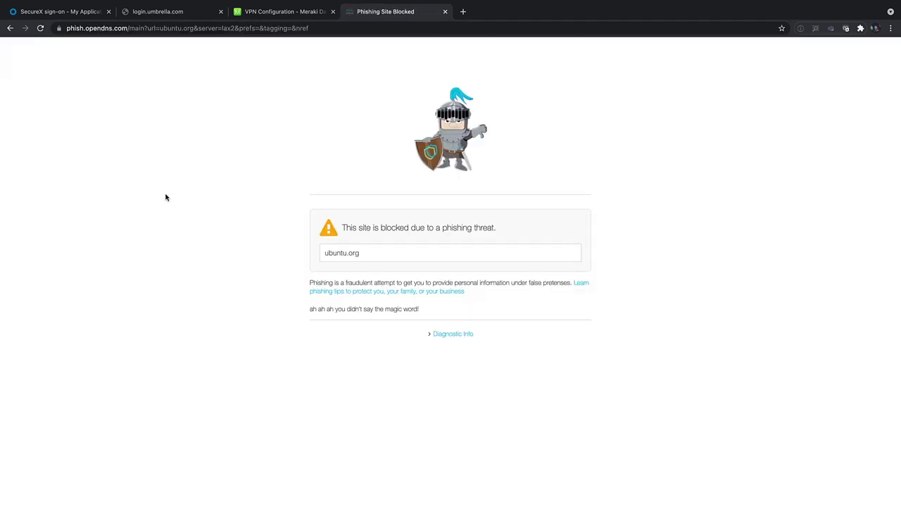
pyautogui.click(229, 28)
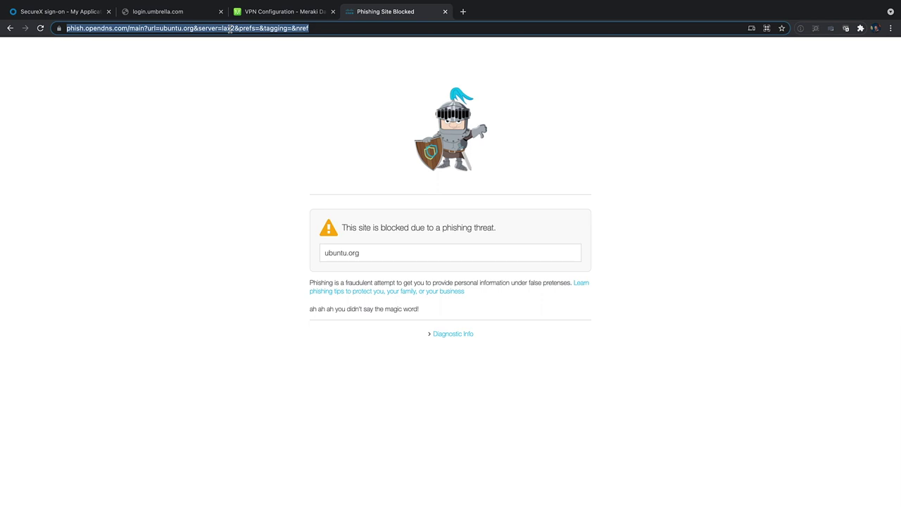
pyautogui.write('ubuntu.com')
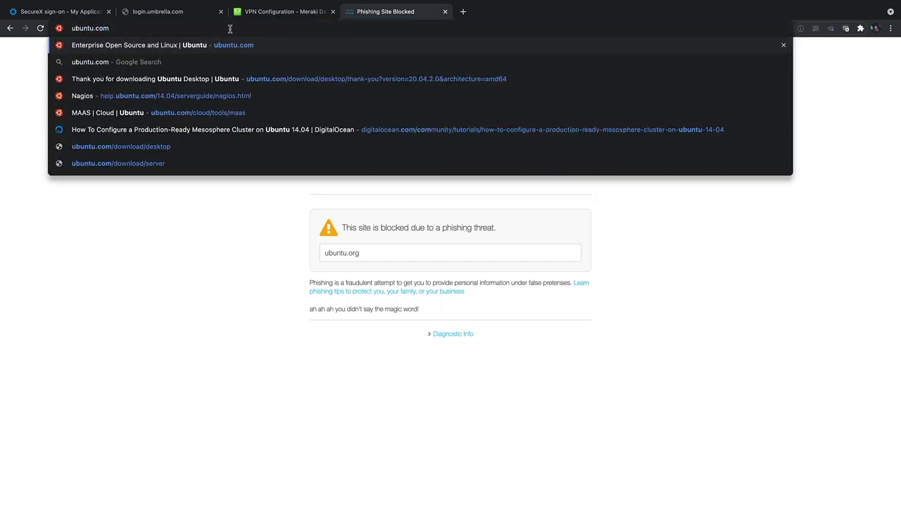
# - Attempt the Ubuntu 20.04 LTS ISO download from ubuntu.com and get the File Type block page
pyautogui.press('Return')
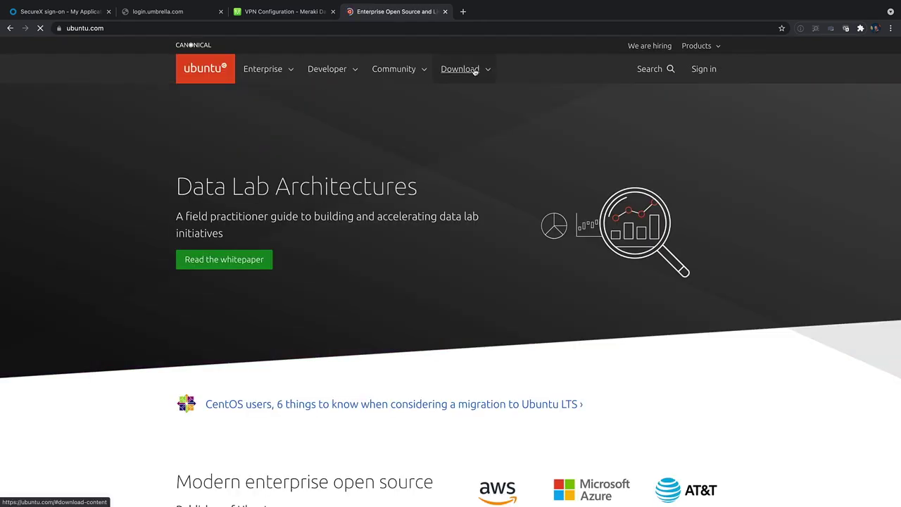
pyautogui.click(475, 70)
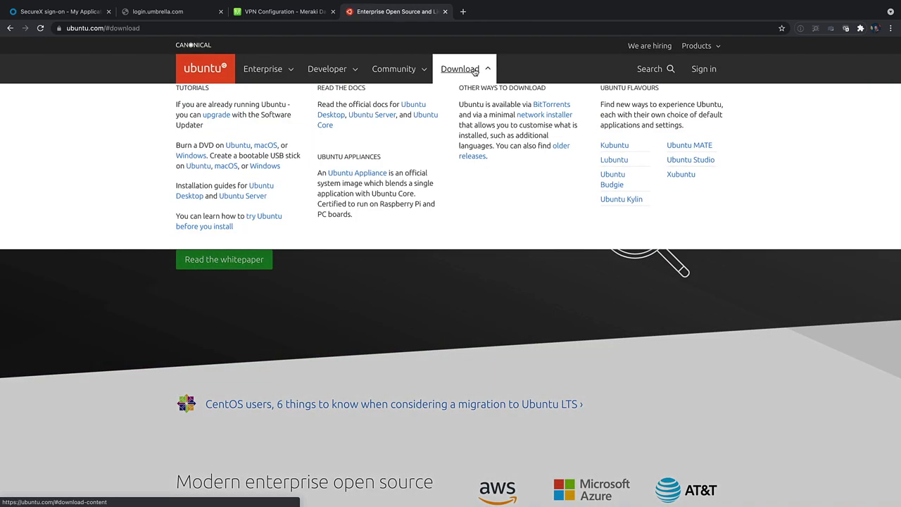
pyautogui.click(200, 185)
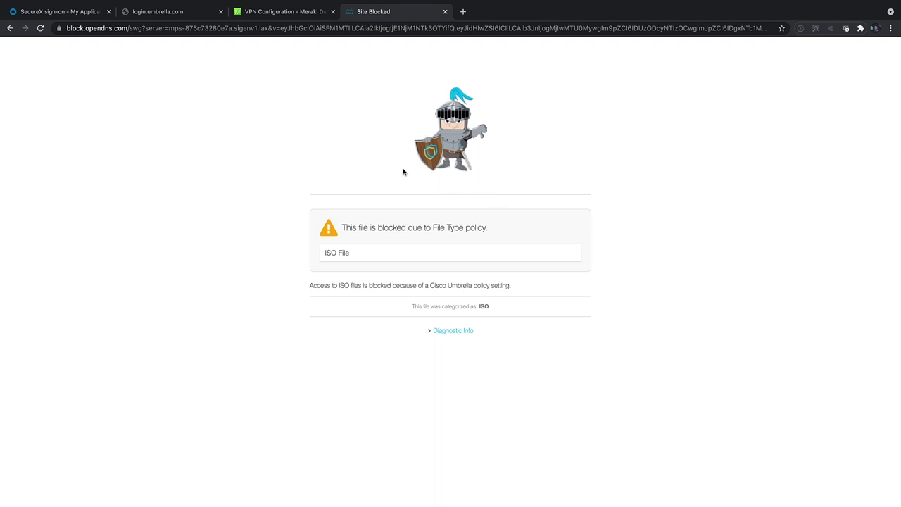
pyautogui.click(369, 28)
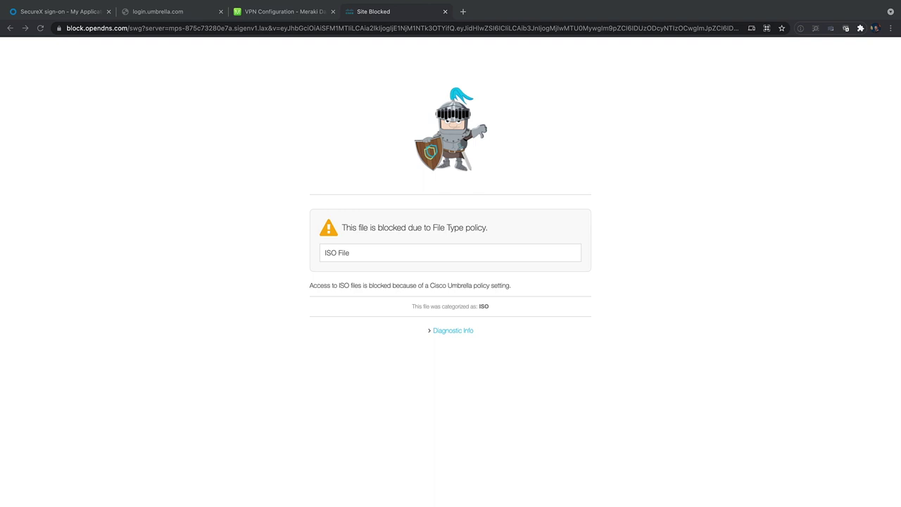
# - Go to pastebin.com and paste the card brand and test card number list into a new paste
pyautogui.press('super+Tab')
pyautogui.write('pastebin.com')
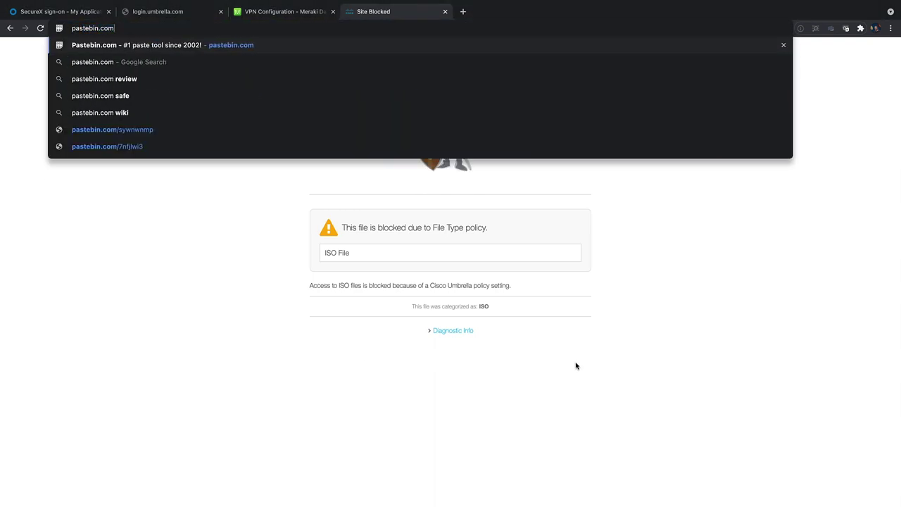
pyautogui.press('Return')
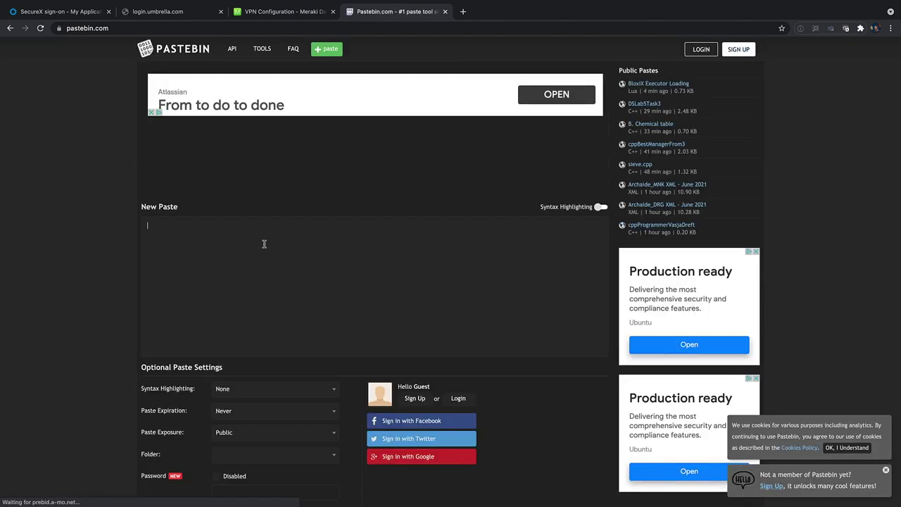
pyautogui.hotkey('ctrl', 'v')
pyautogui.scroll(-2, 232, 269)
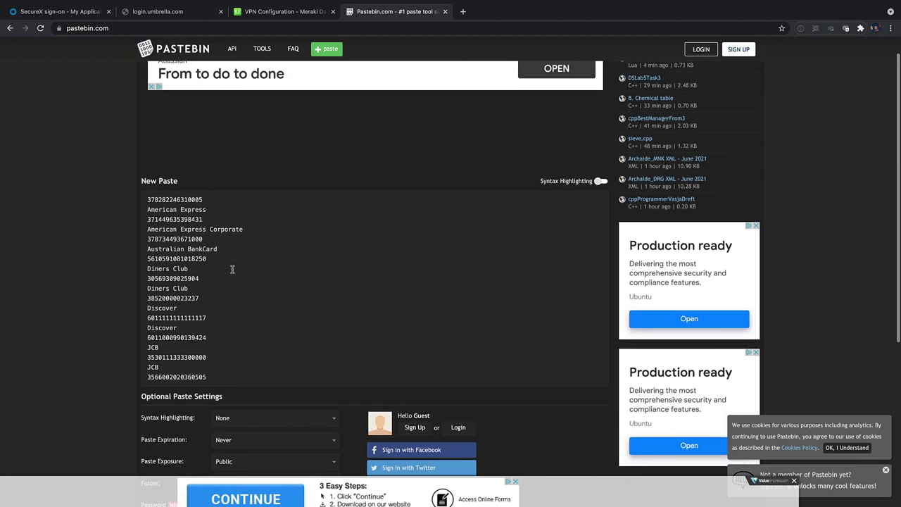
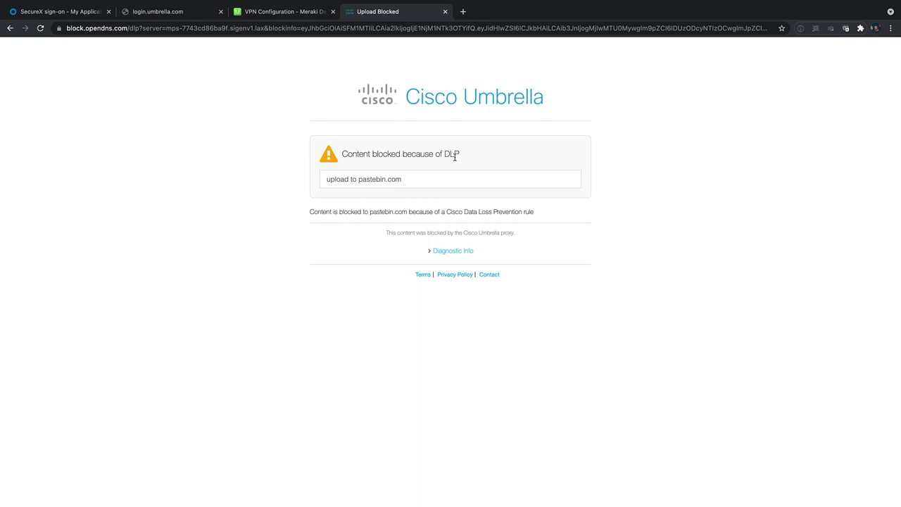
# - Leave the DLP block page by browsing to bbc.com, which loads as an isolated page
pyautogui.click(361, 29)
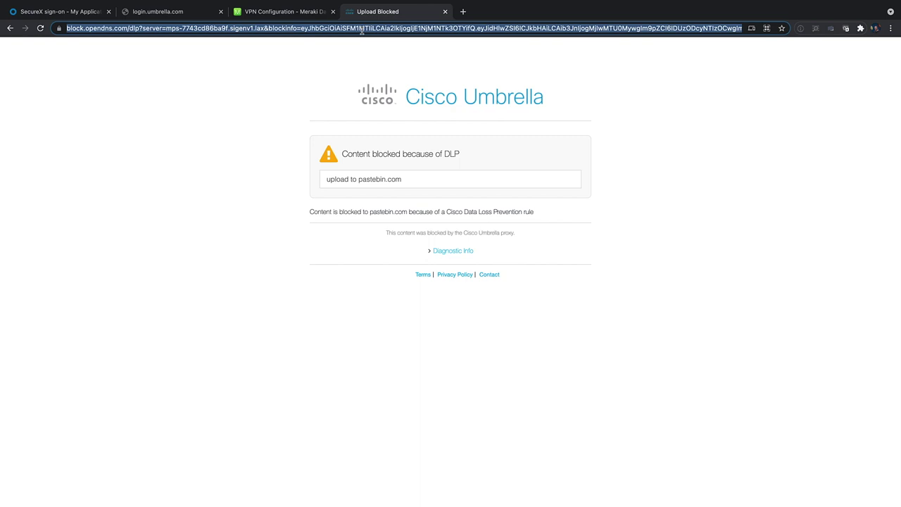
pyautogui.write('bbc.com')
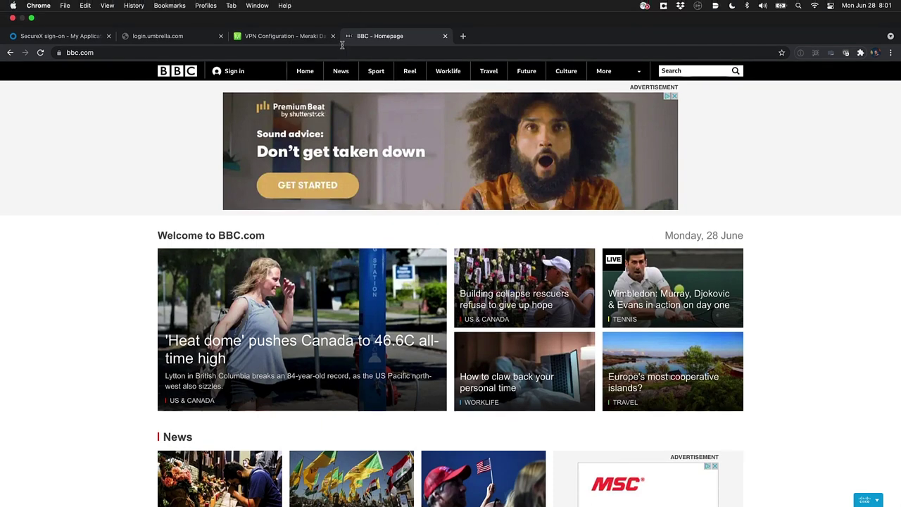
# - Go to craigslist.org and get past the Auctions warning to the Salt Lake City craigslist homepage
pyautogui.click(77, 52)
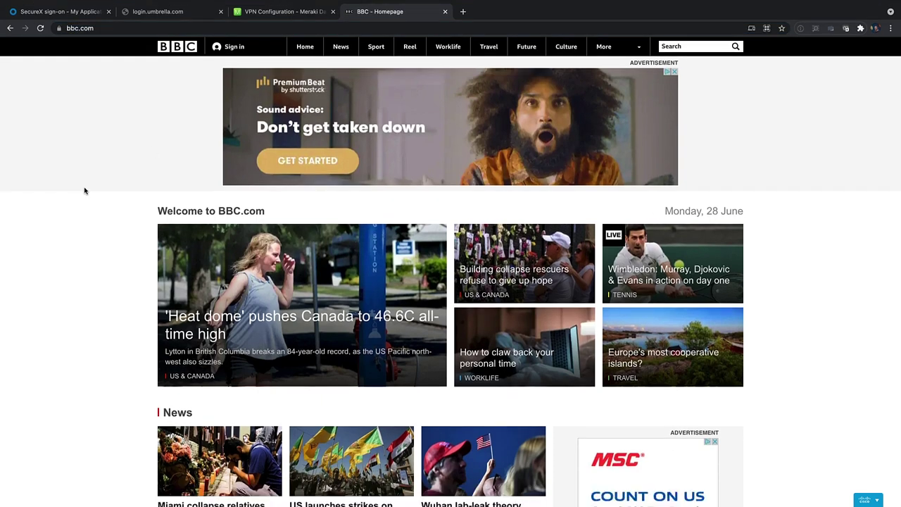
pyautogui.click(268, 28)
pyautogui.write('craigs')
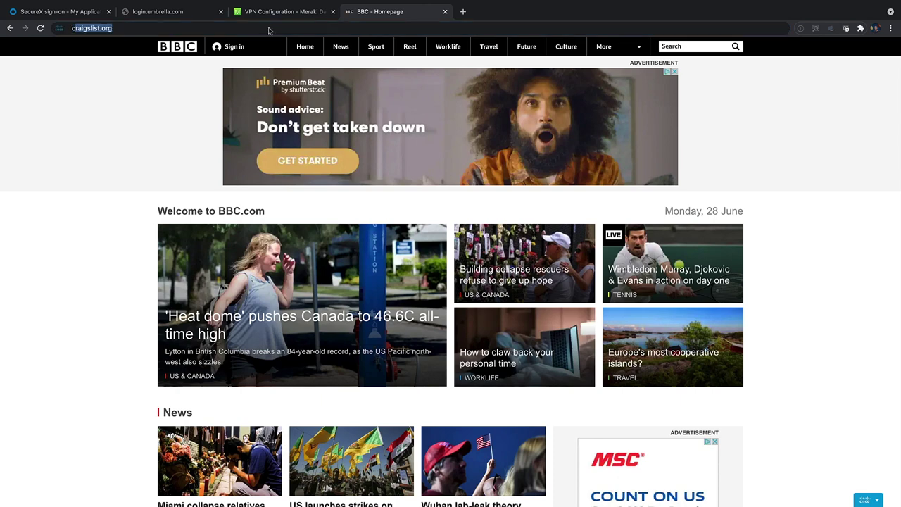
pyautogui.write('list.org')
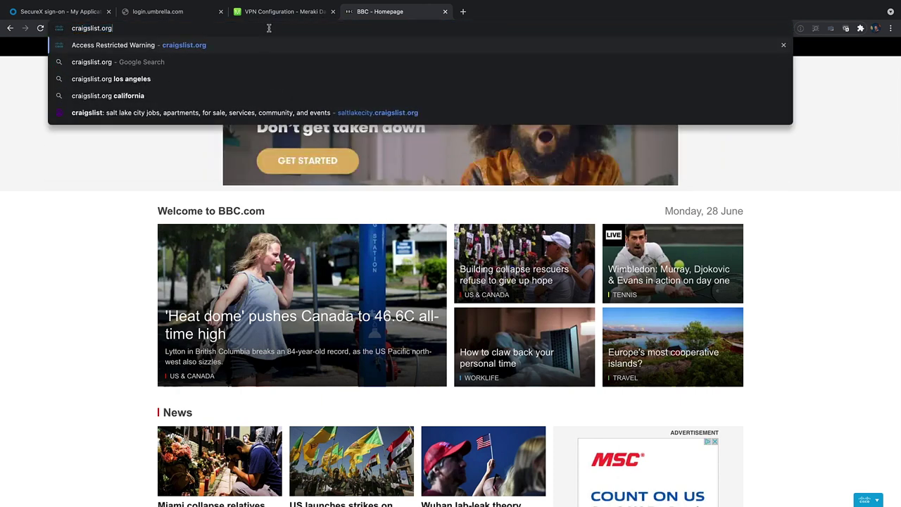
pyautogui.press('Return')
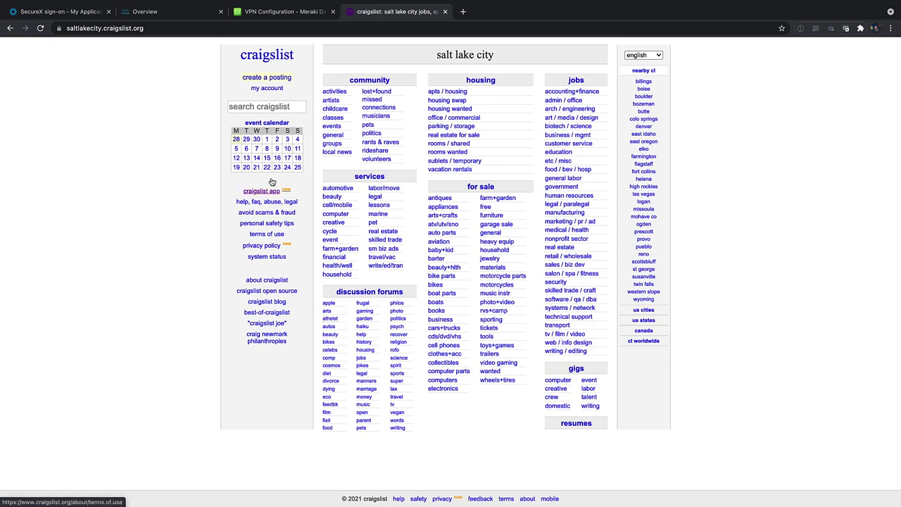
# - Open Reporting > Activity Search and filter it to Warned, listing 14 allowed Auctions requests
pyautogui.click(160, 12)
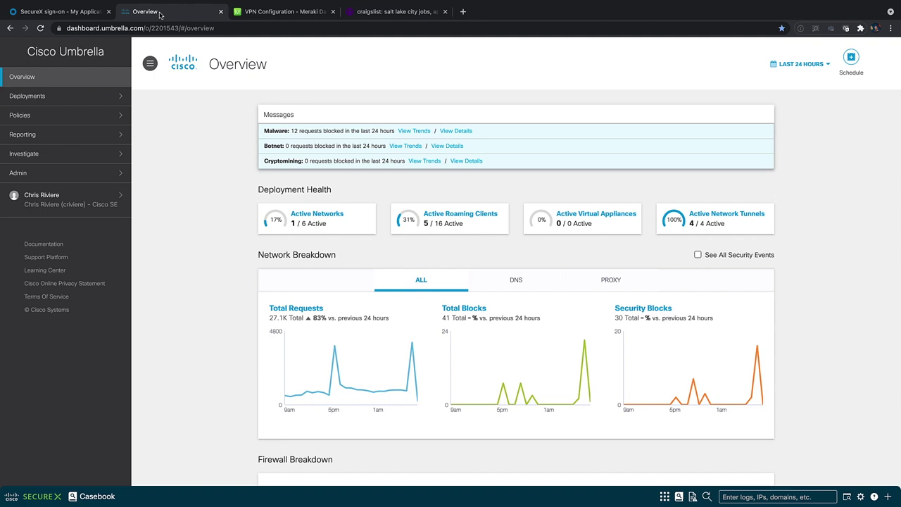
pyautogui.click(50, 138)
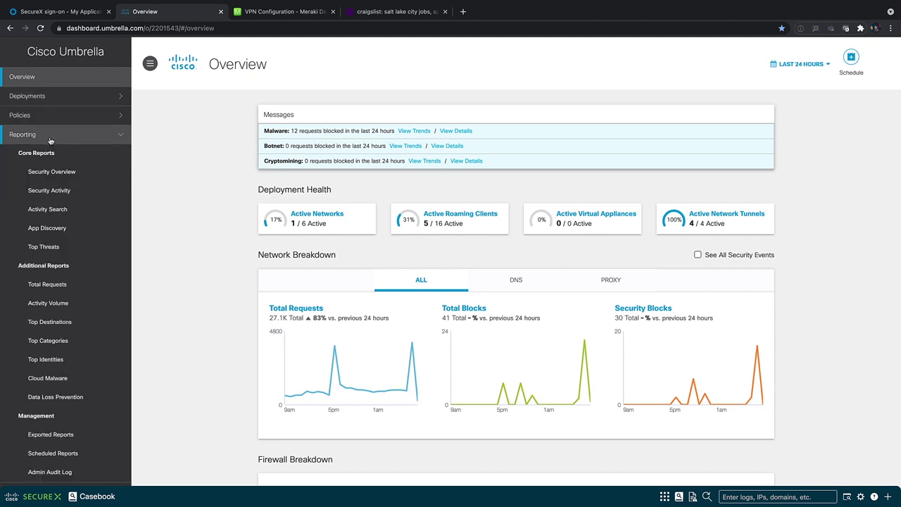
pyautogui.click(56, 210)
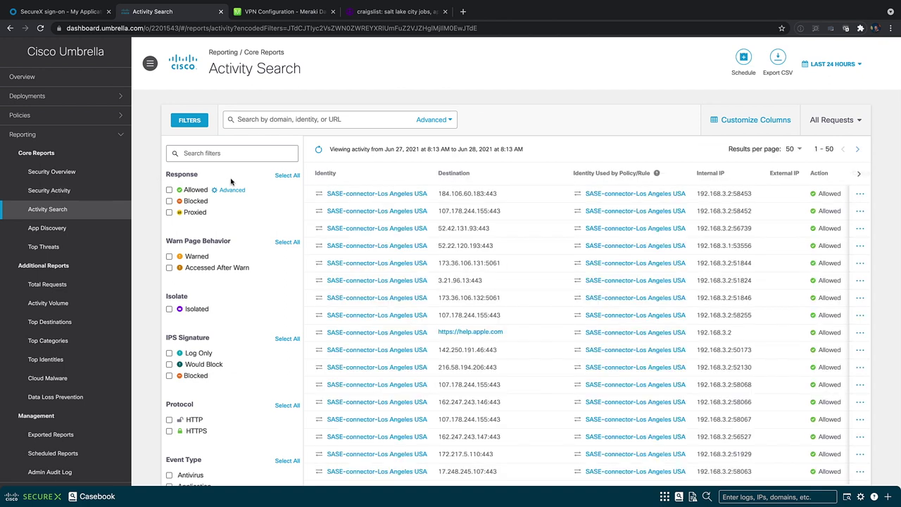
pyautogui.click(169, 259)
pyautogui.click(281, 292)
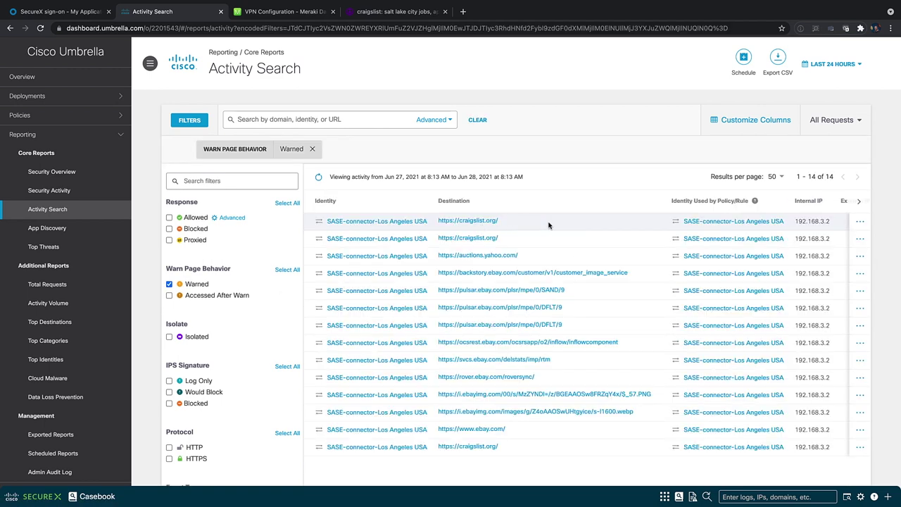
pyautogui.hscroll(8, 549, 225)
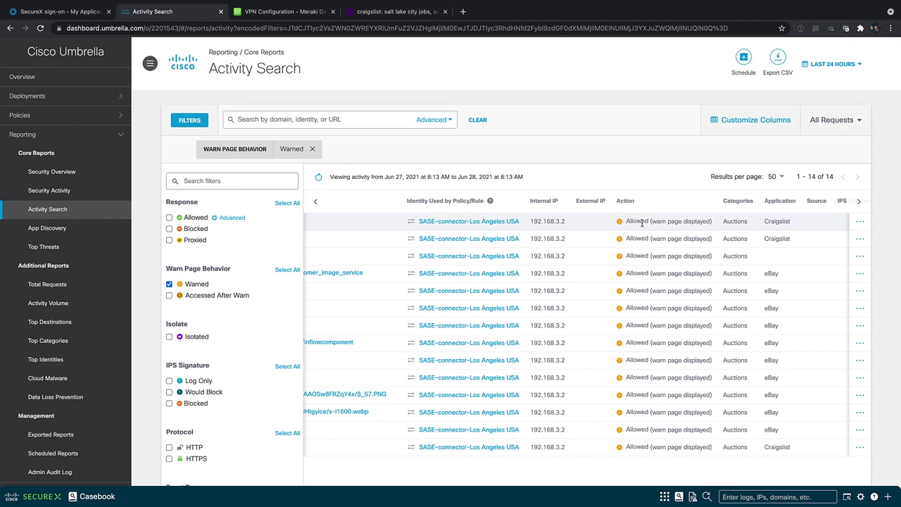
# - Swap the Warned filter for Isolated to review 15 bbc.com and cnn.com requests, then clear it
pyautogui.click(313, 150)
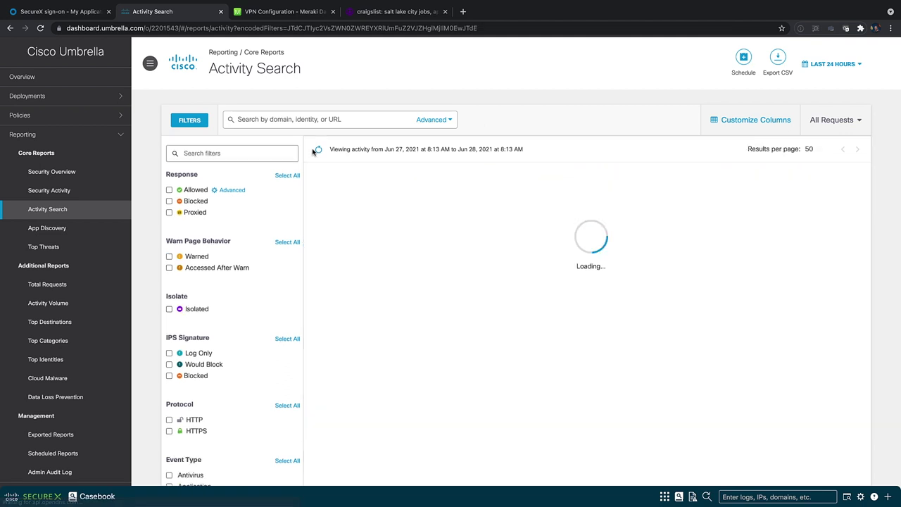
pyautogui.click(169, 310)
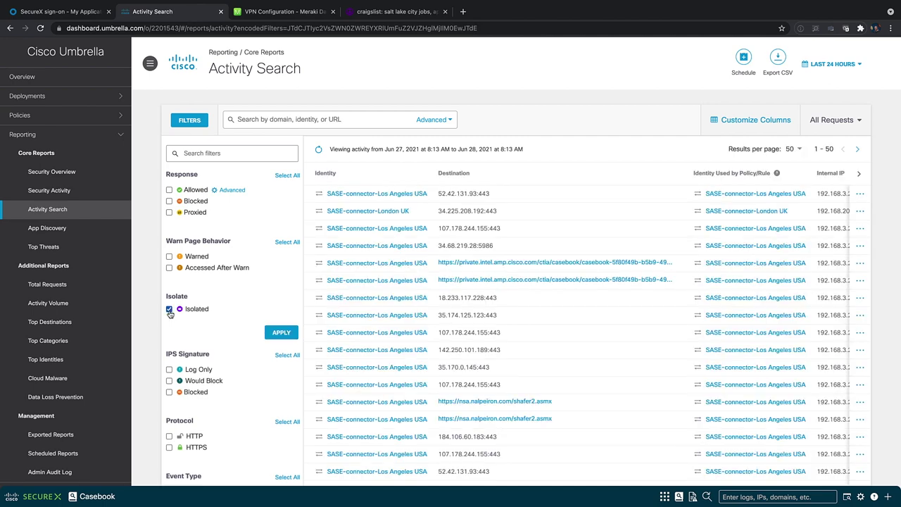
pyautogui.click(280, 333)
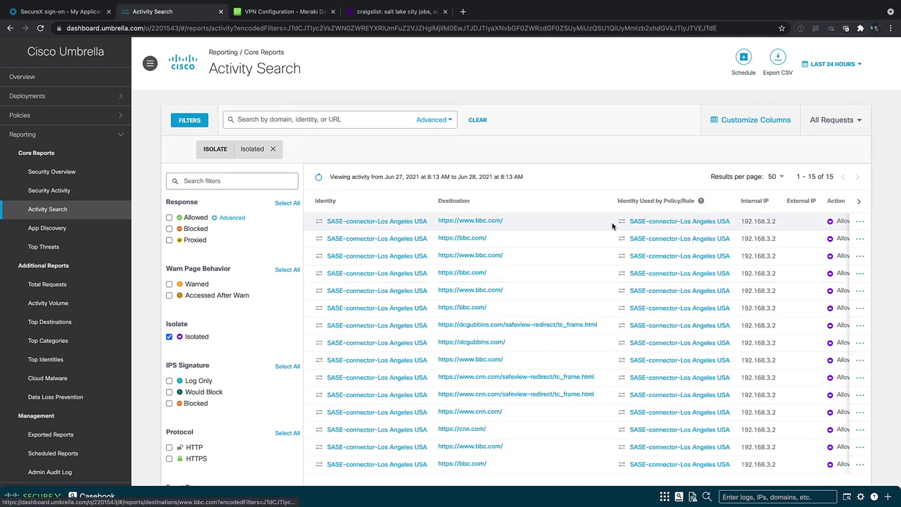
pyautogui.hscroll(8, 612, 225)
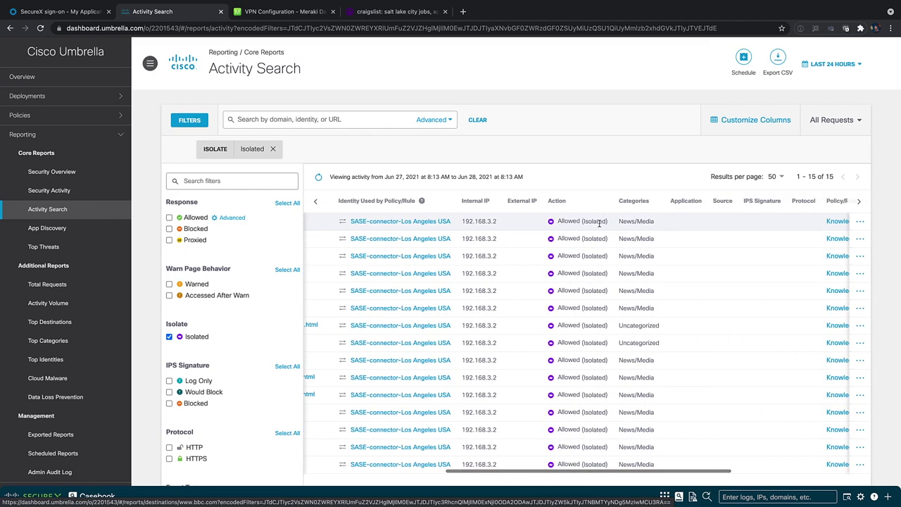
pyautogui.hscroll(3, 591, 223)
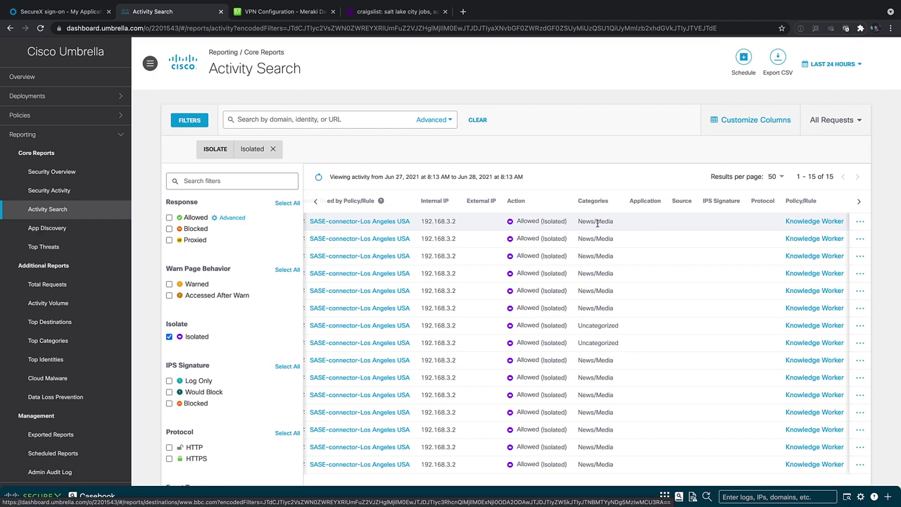
pyautogui.click(272, 148)
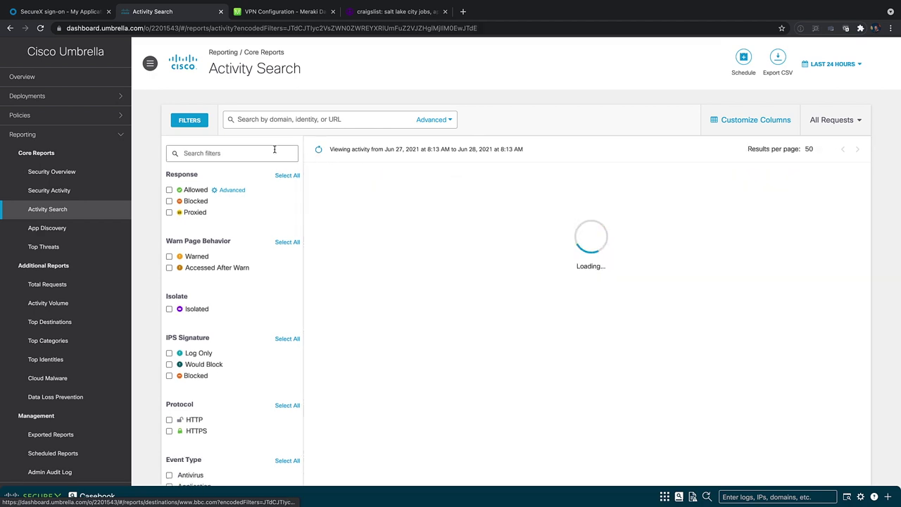
# - Filter Activity Search to Blocked responses, showing 41 blocked requests
pyautogui.click(169, 201)
pyautogui.click(280, 237)
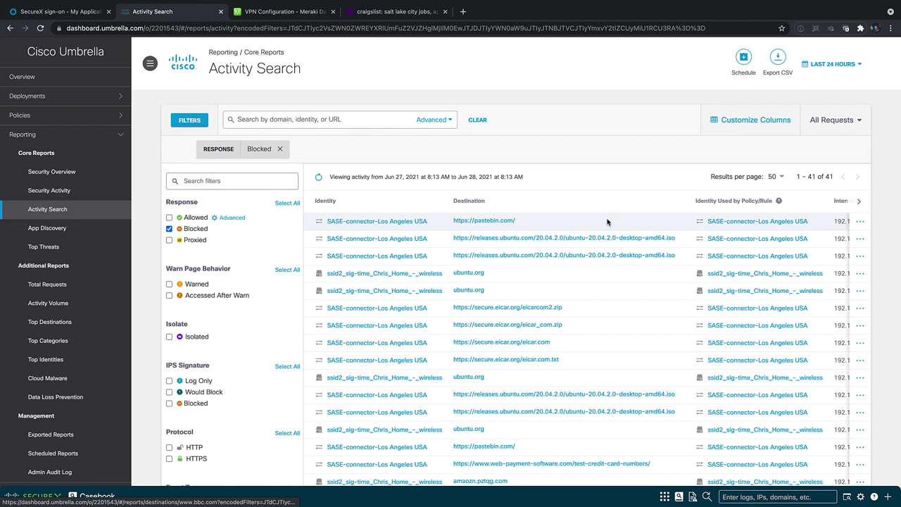
pyautogui.hscroll(1, 607, 222)
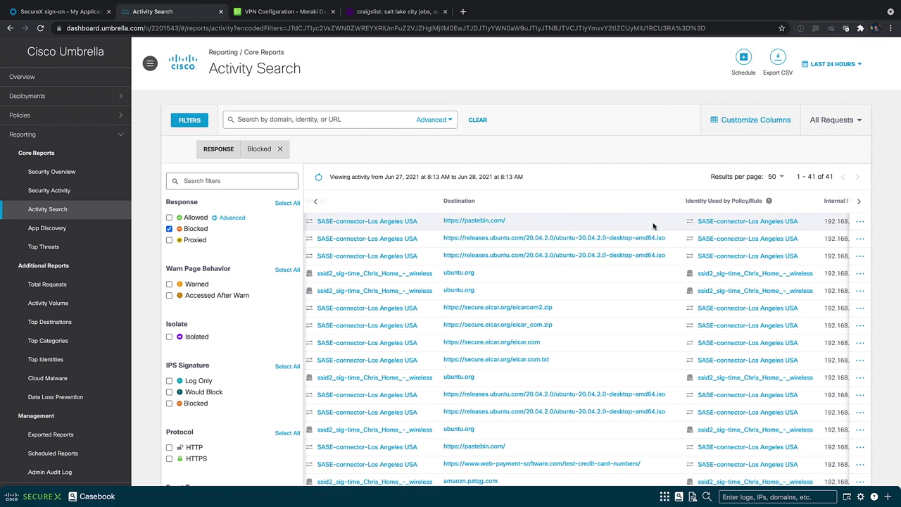
# - View full details of the pastebin.com request blocked by Data Loss Prevention, then refresh the report
pyautogui.click(860, 221)
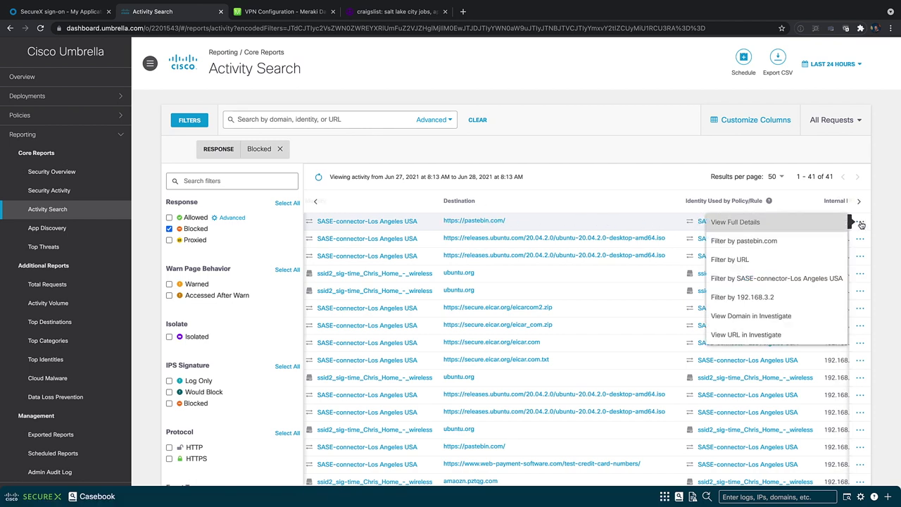
pyautogui.click(820, 227)
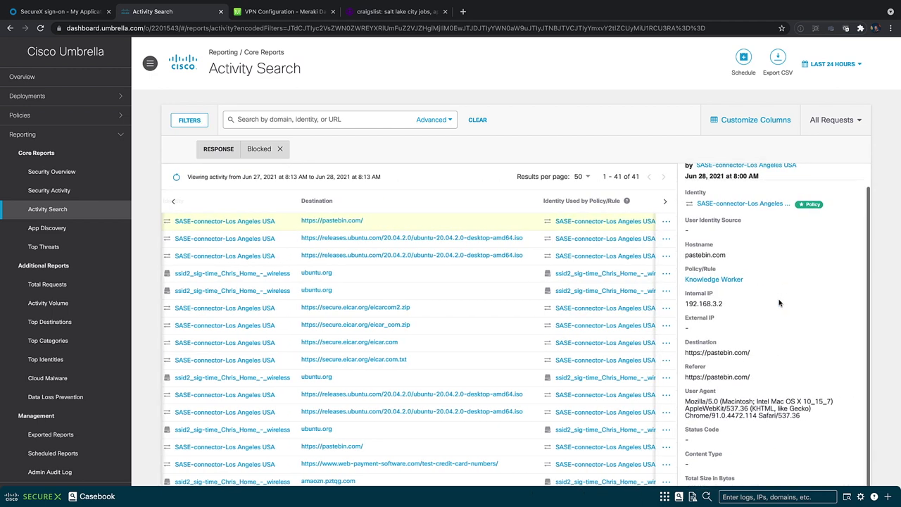
pyautogui.scroll(-3, 779, 303)
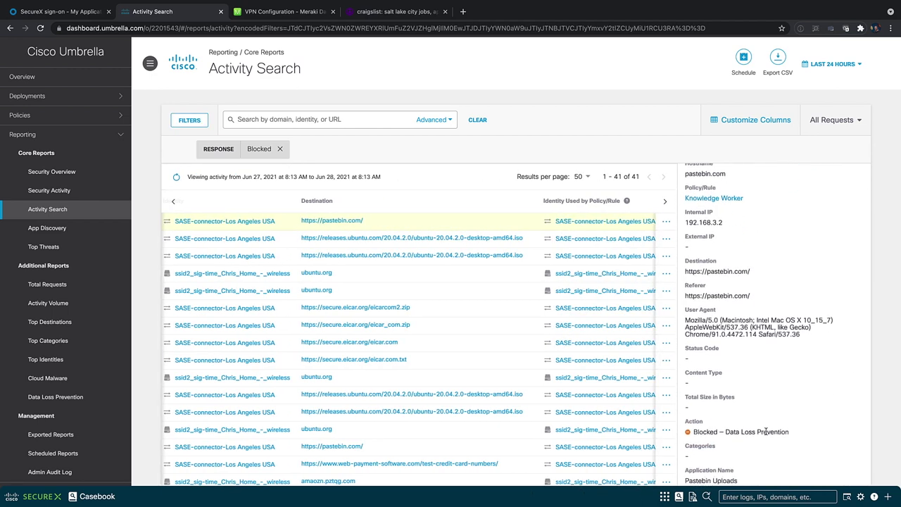
pyautogui.scroll(-1, 766, 432)
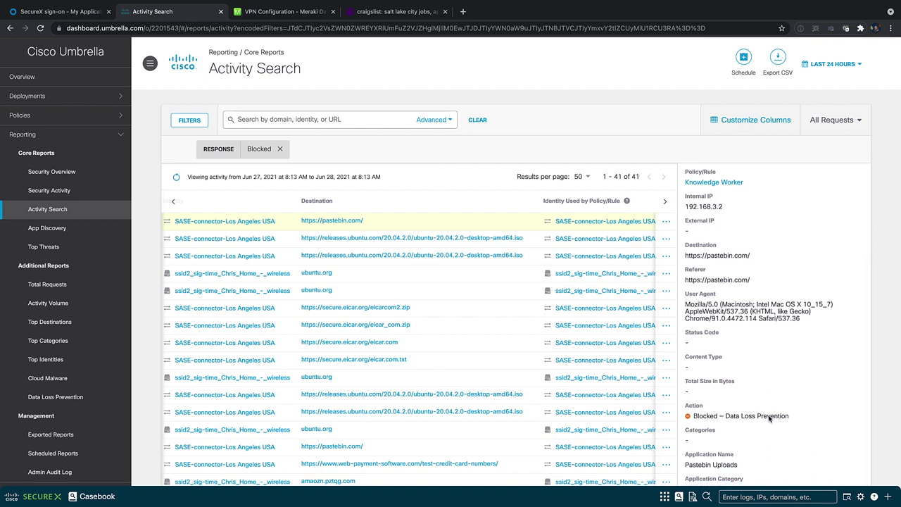
pyautogui.scroll(1, 769, 418)
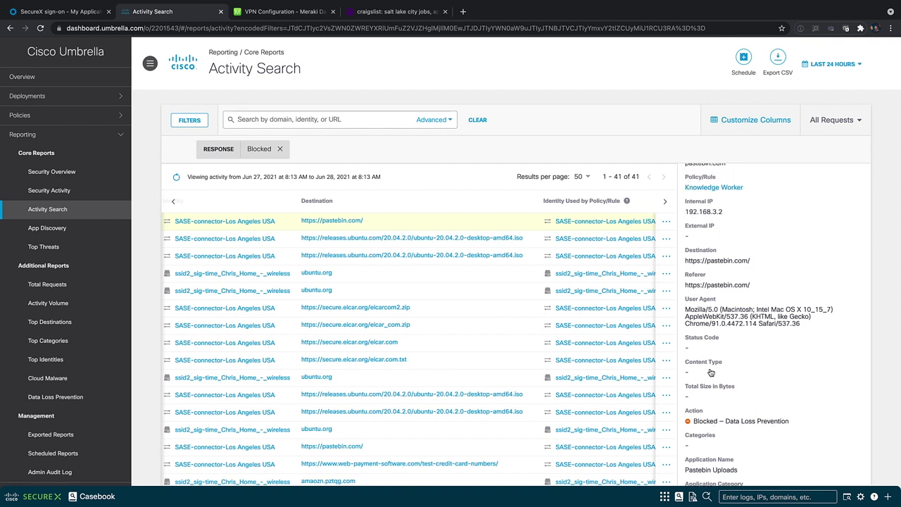
pyautogui.click(176, 179)
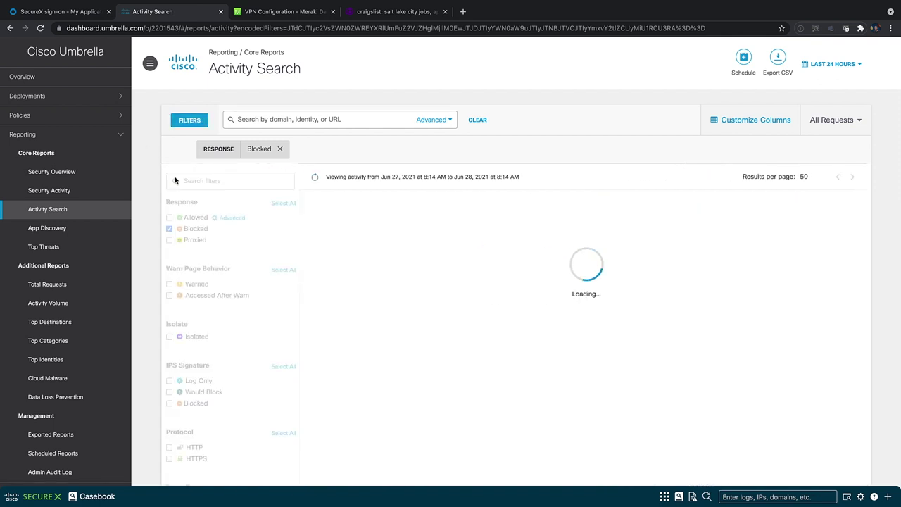